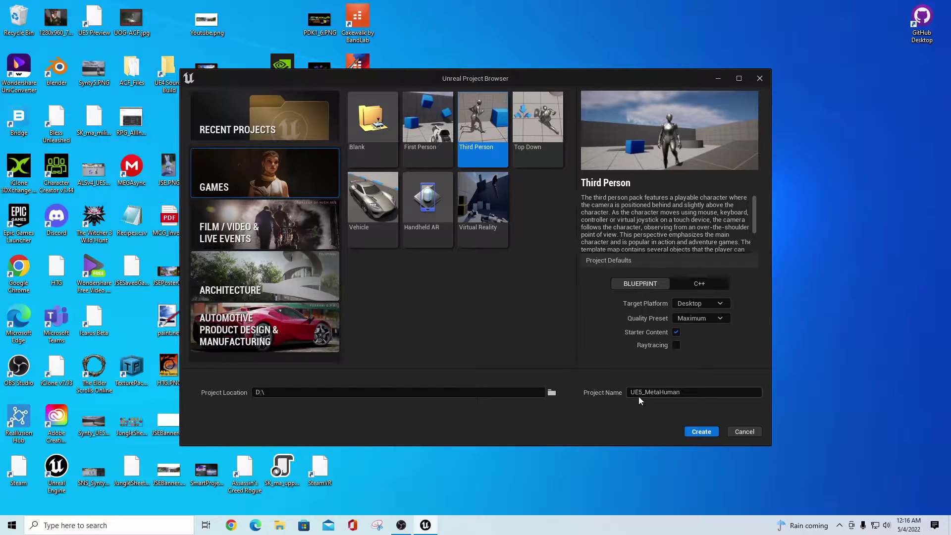
Step: Create the Third Person Blueprint project UE5_MetaHuman with starter content and enlarge the level viewport
left_click(701, 432)
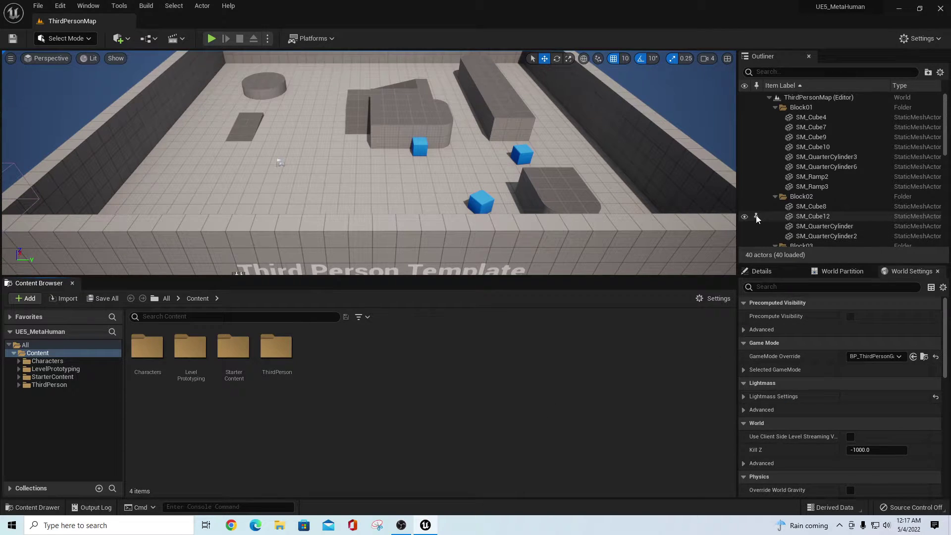
left_click_drag(736, 193, 820, 193)
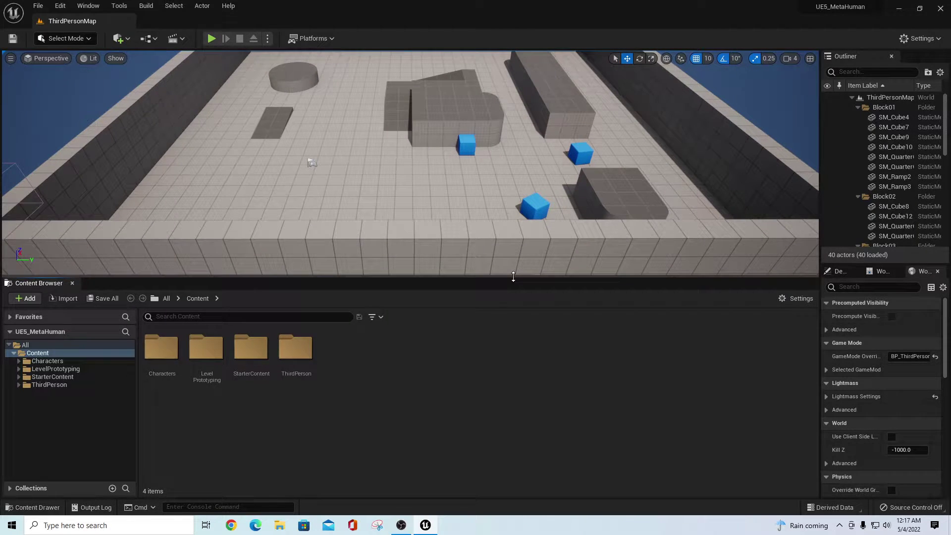
left_click_drag(513, 274, 505, 331)
Step: Open Quixel Bridge from the editor and show its MetaHuman presets
left_click(89, 6)
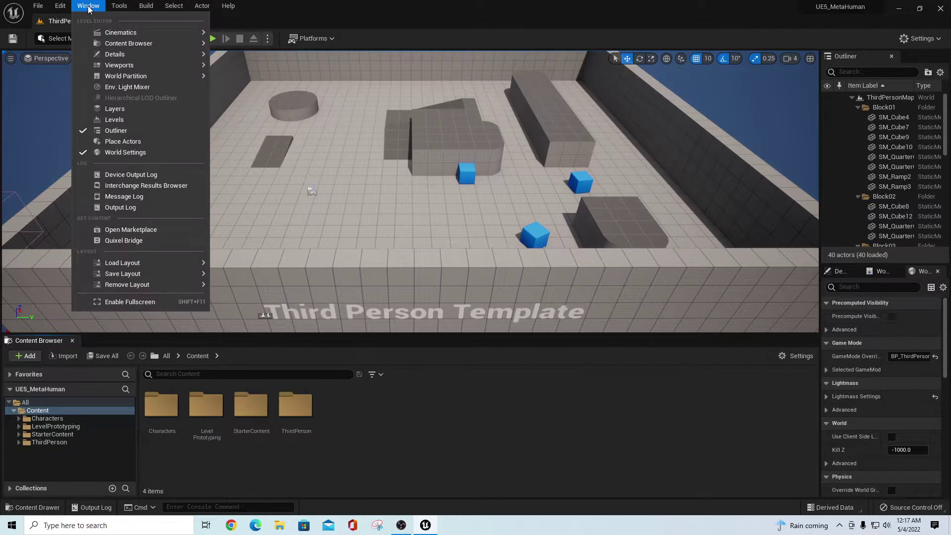
mouse_move(118, 7)
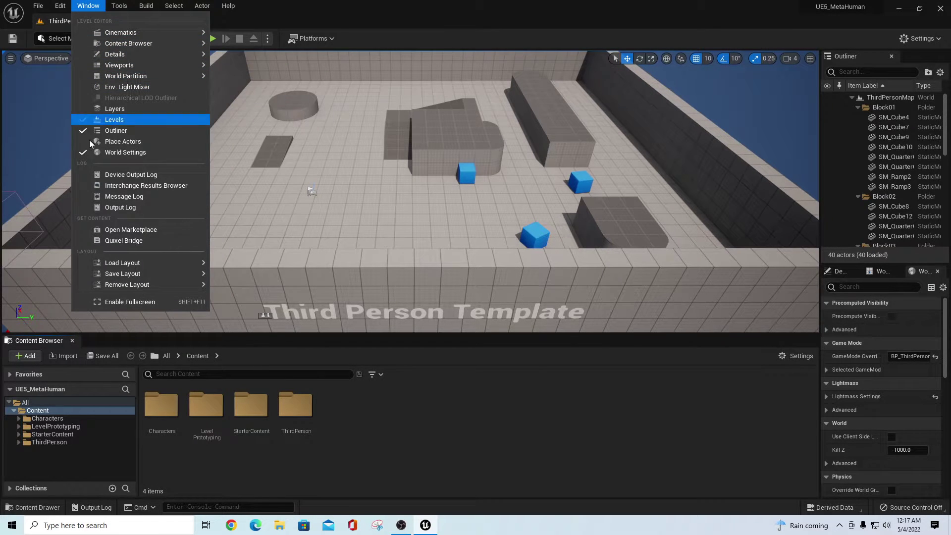
left_click(119, 243)
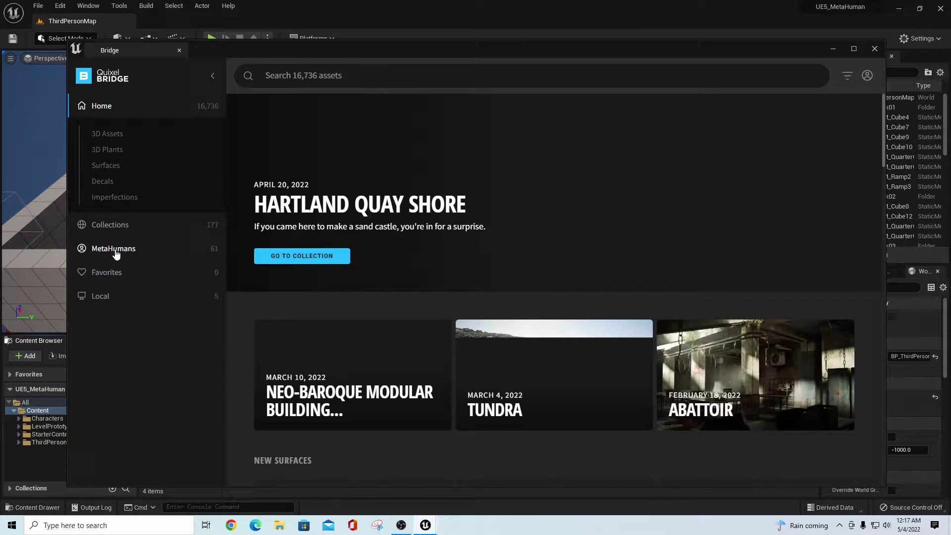
left_click(115, 251)
Step: Find the downloaded MetaHuman preset Trey and add it to the project at highest quality
scroll(768, 367, "down", 6)
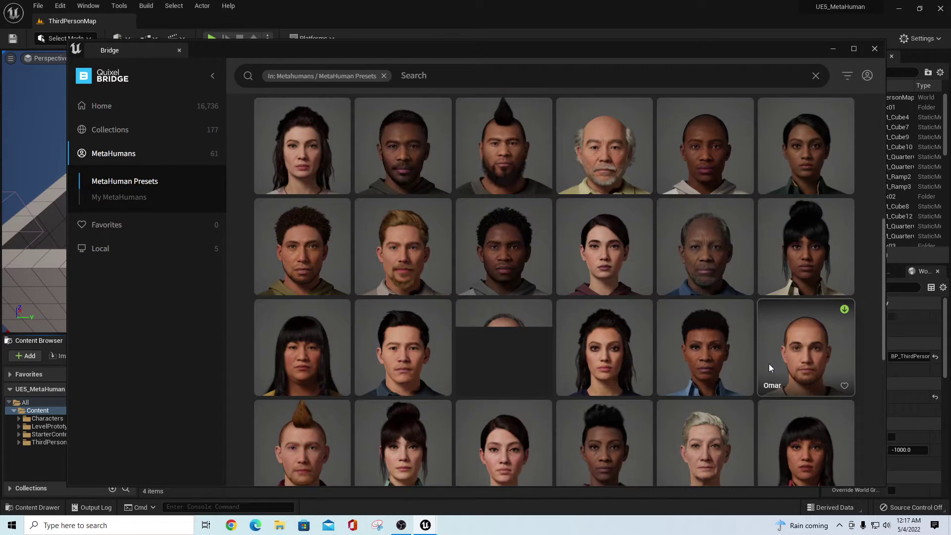
scroll(769, 364, "down", 7)
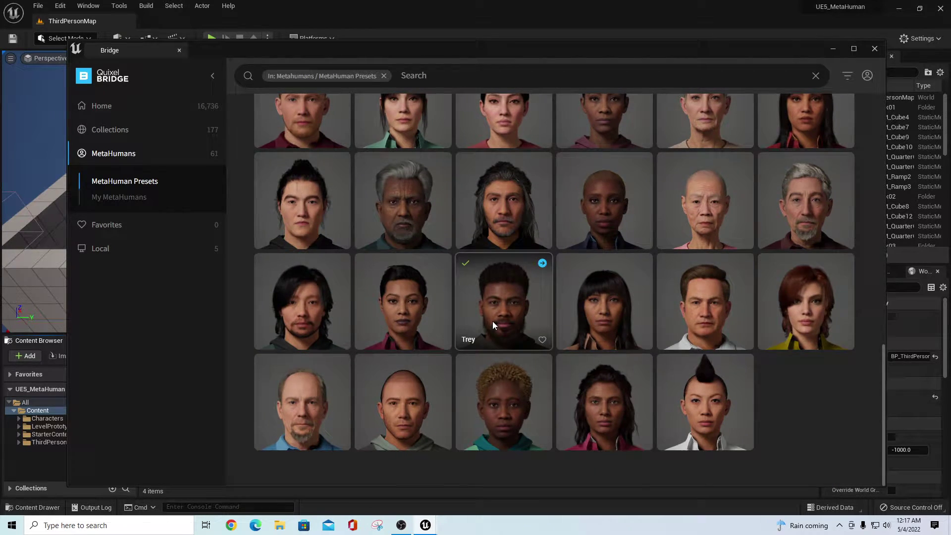
left_click(492, 321)
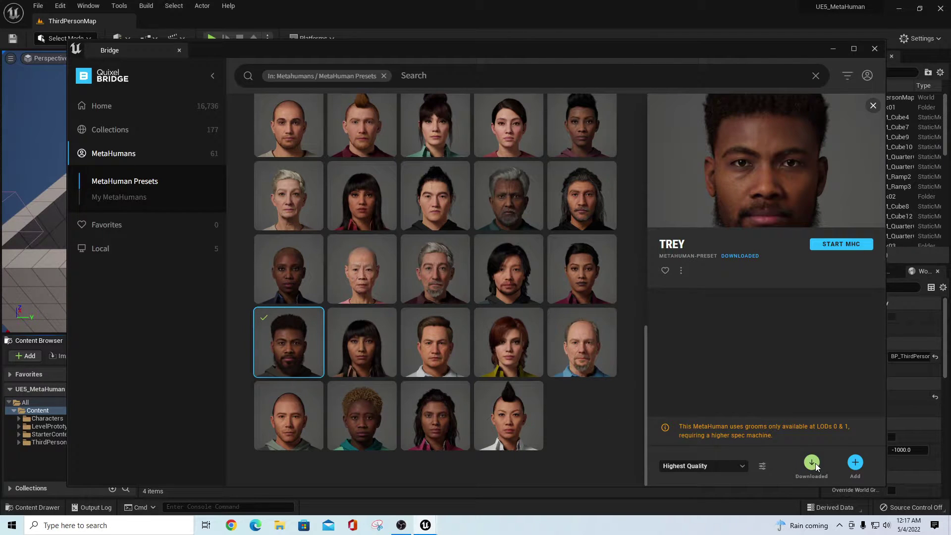
left_click(856, 463)
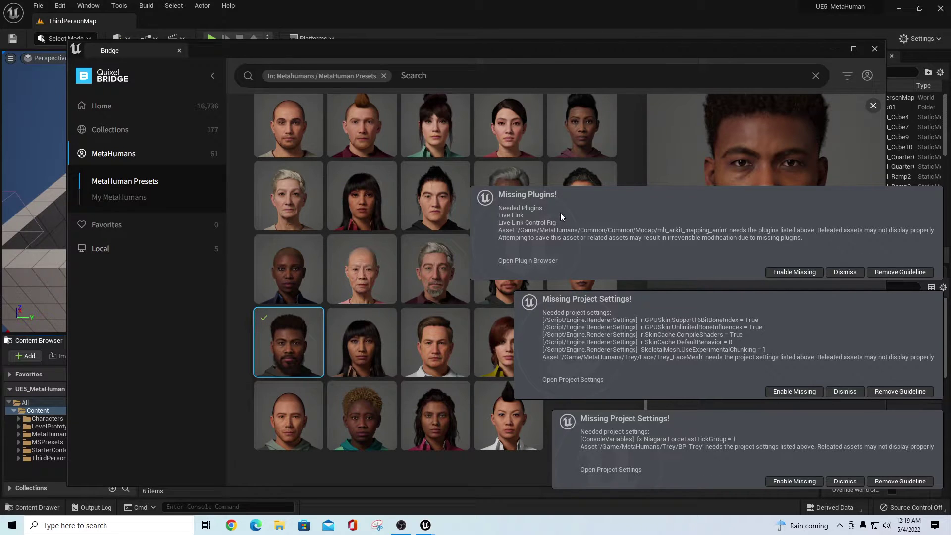
Step: Enable all missing plugins and project settings that the imported Trey MetaHuman needs
left_click(796, 273)
left_click(798, 391)
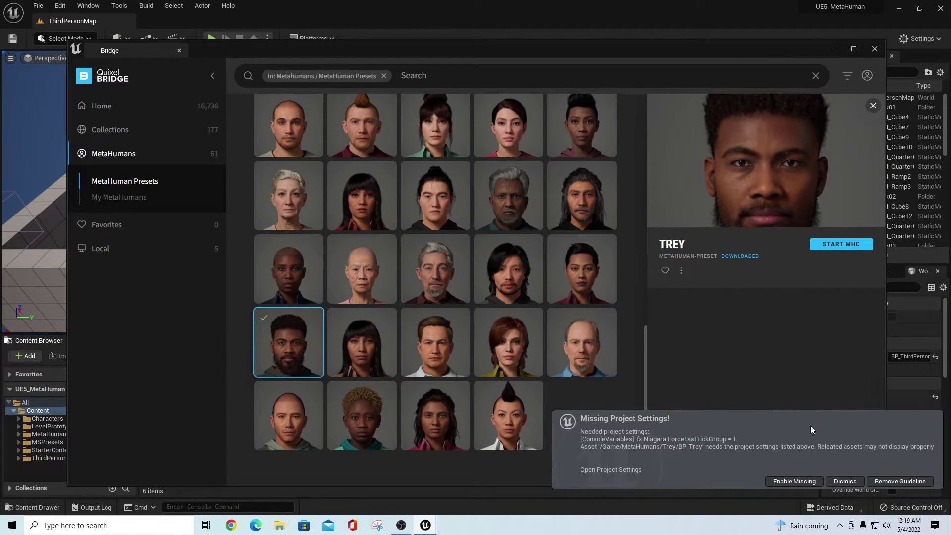
left_click(794, 482)
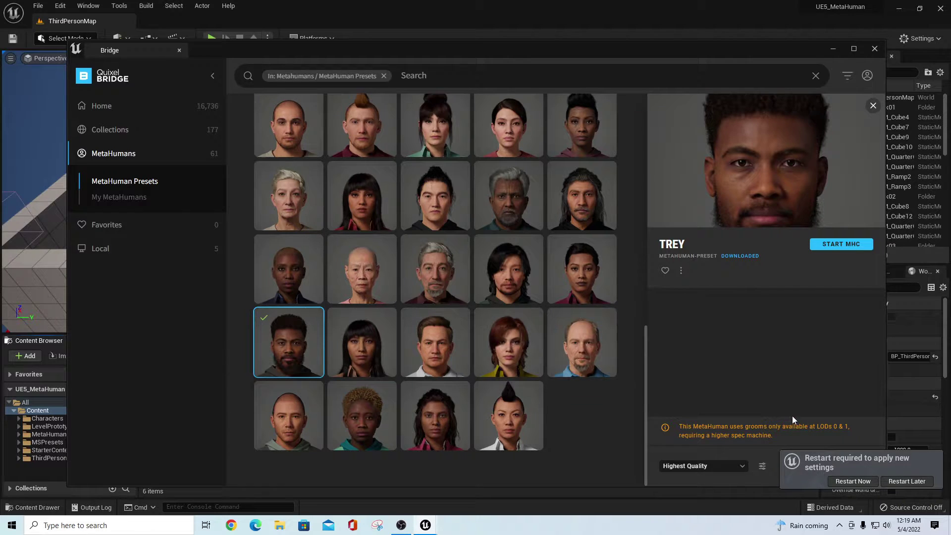
Step: Restart the editor without saving Neck_CtrlRig and close the Bridge window
left_click(848, 481)
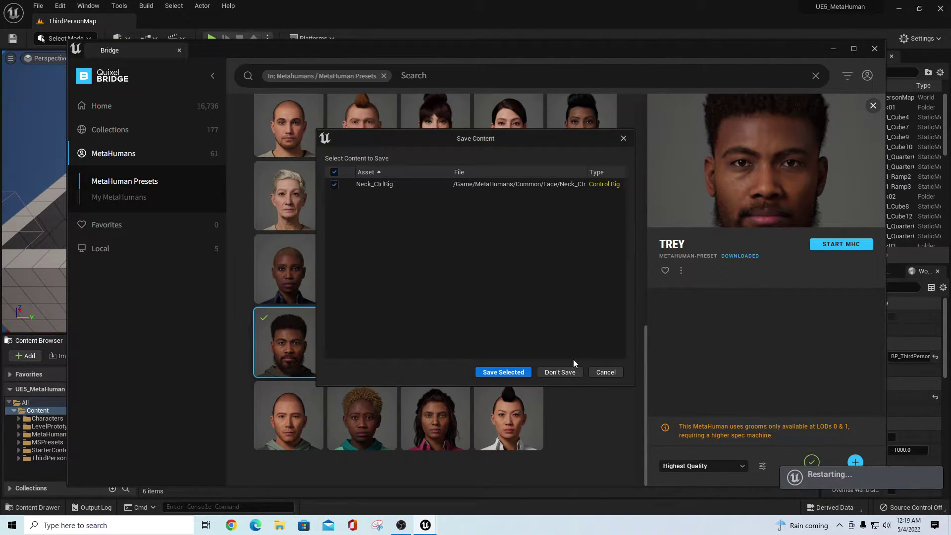
left_click(559, 374)
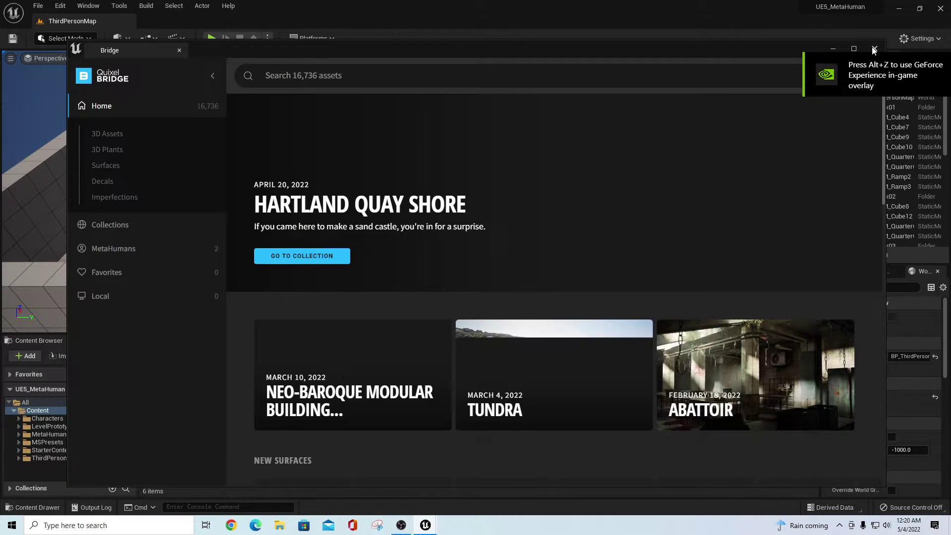
left_click(872, 48)
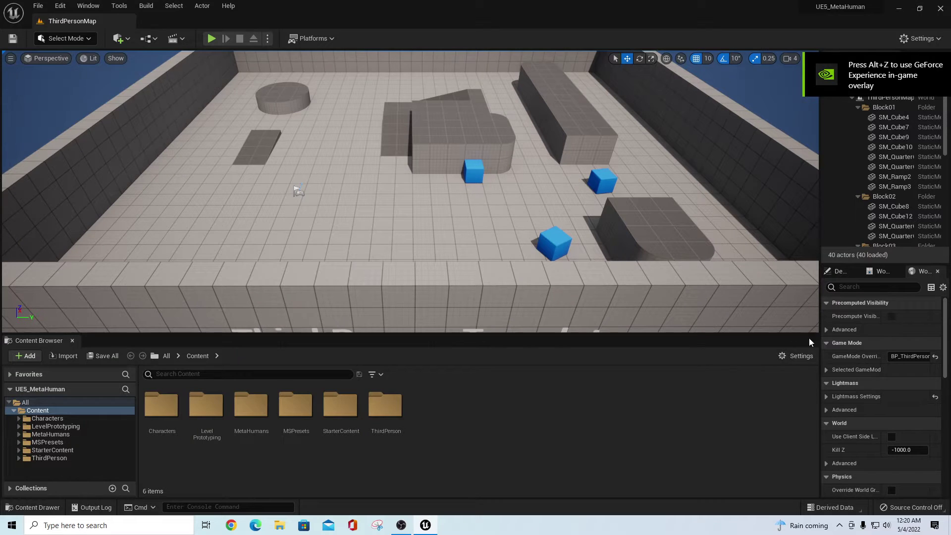
Step: Widen the Outliner and World Settings area and locate the selected game mode's default pawn class asset in the project content
left_click_drag(820, 295, 719, 295)
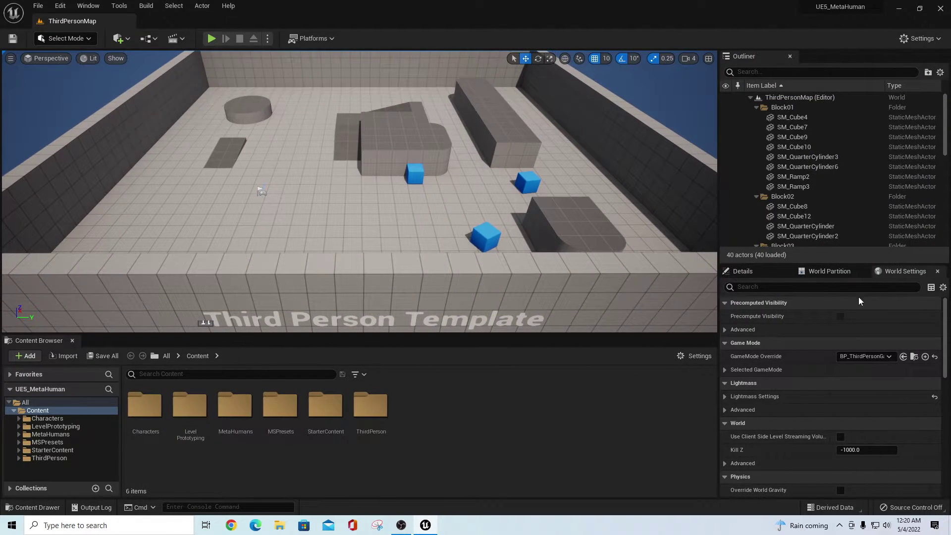
left_click(88, 6)
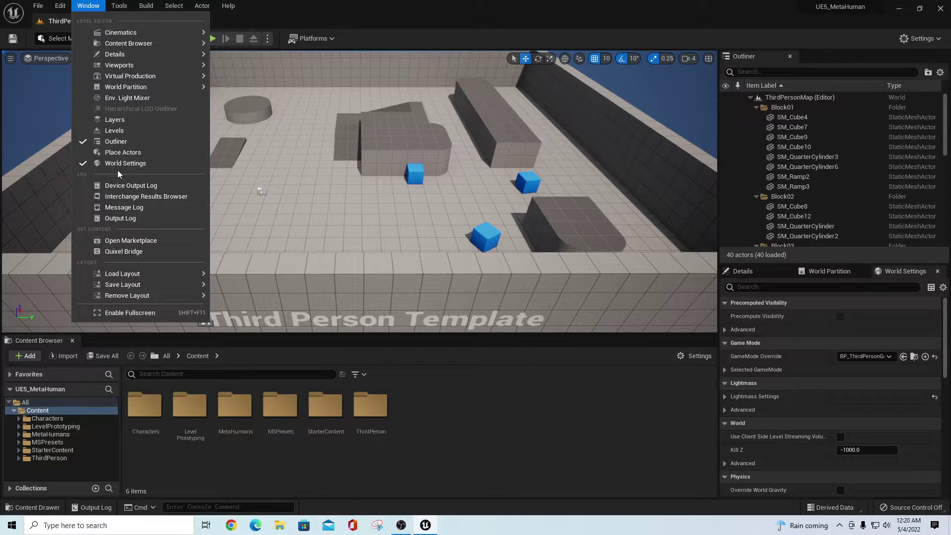
left_click(521, 28)
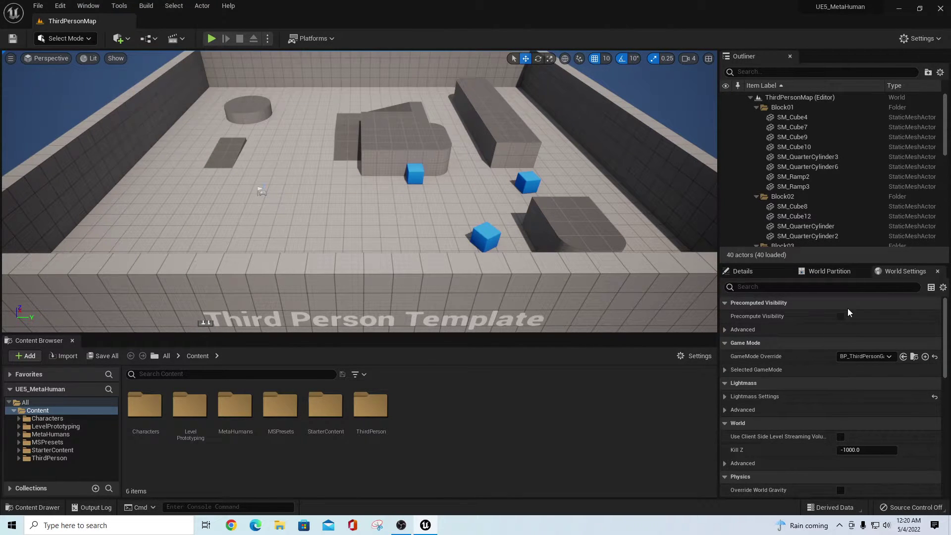
left_click(726, 344)
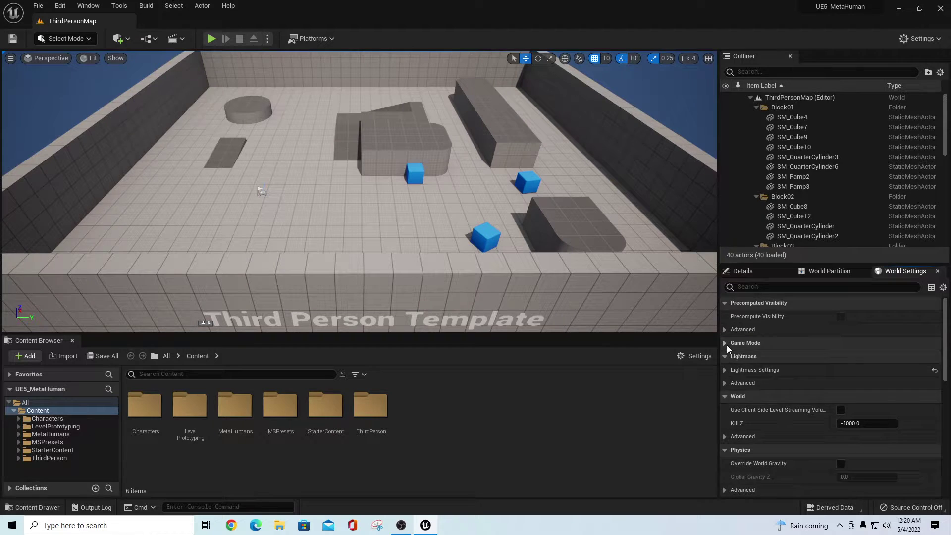
left_click(726, 344)
left_click(724, 371)
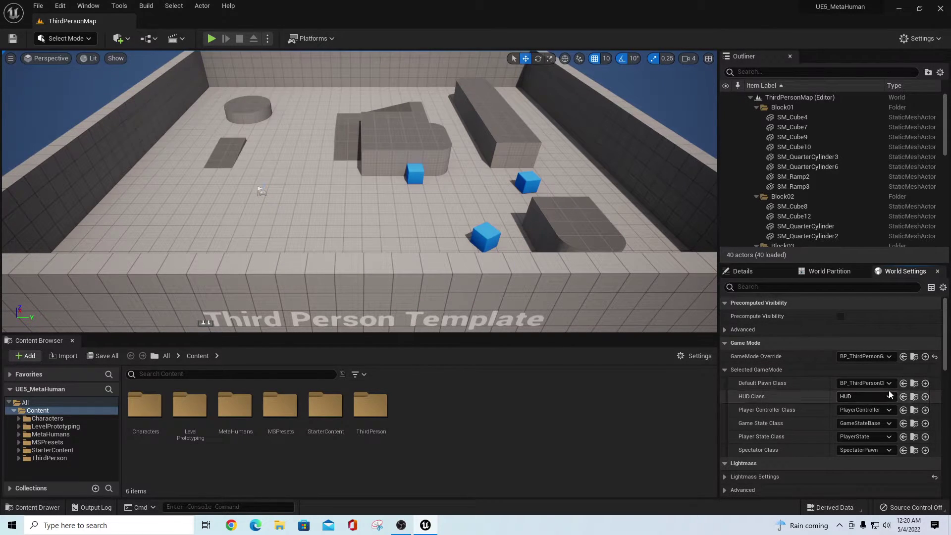
left_click(914, 384)
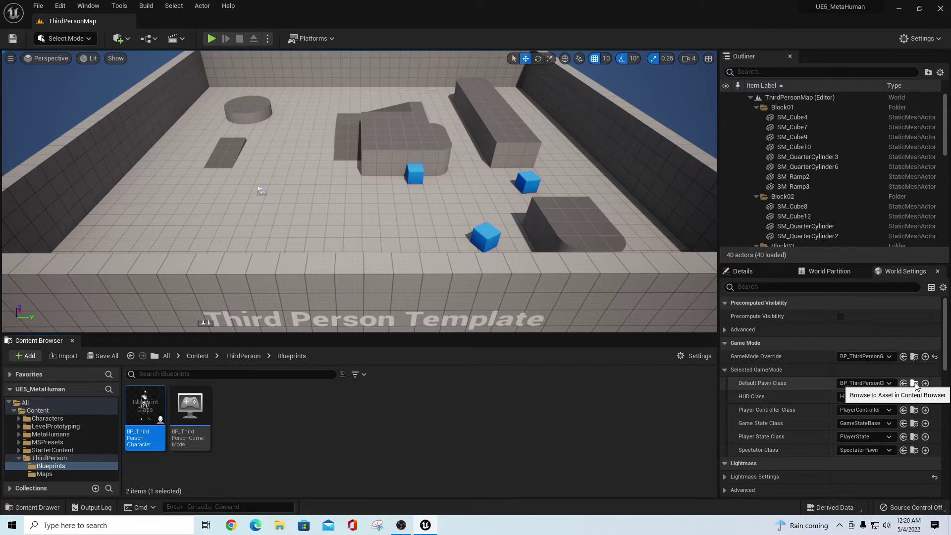
Step: Open the BP_ThirdPersonCharacter blueprint, examine its event graph and close it again
double_click(149, 431)
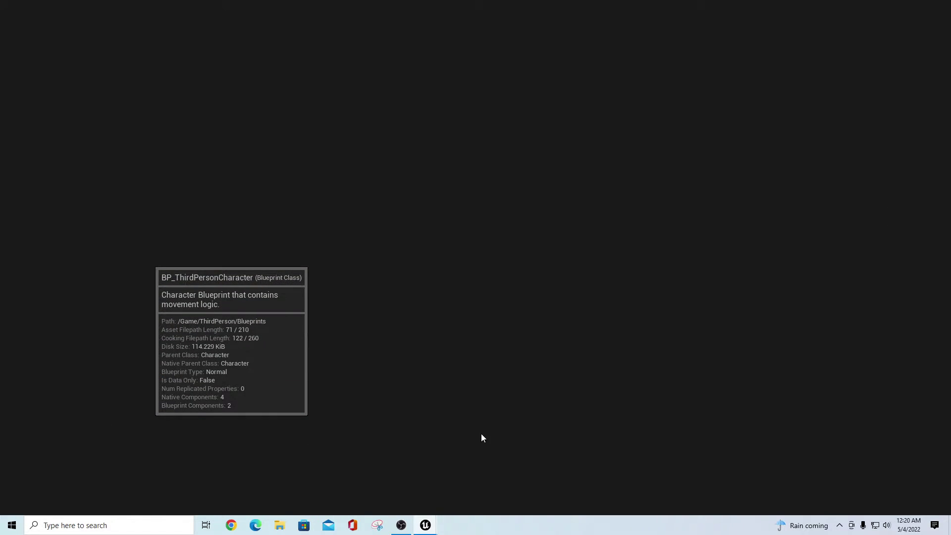
scroll(496, 241, "down", 2)
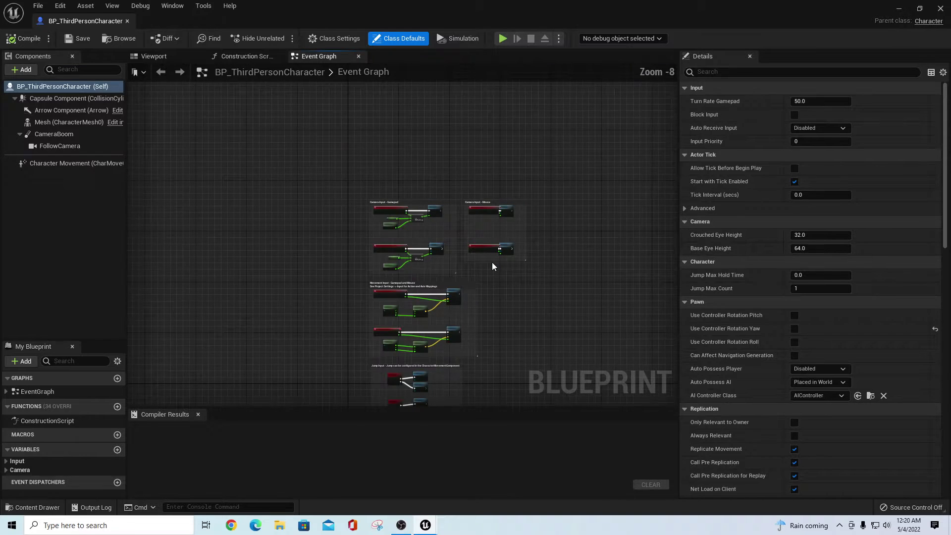
scroll(282, 155, "down", 2)
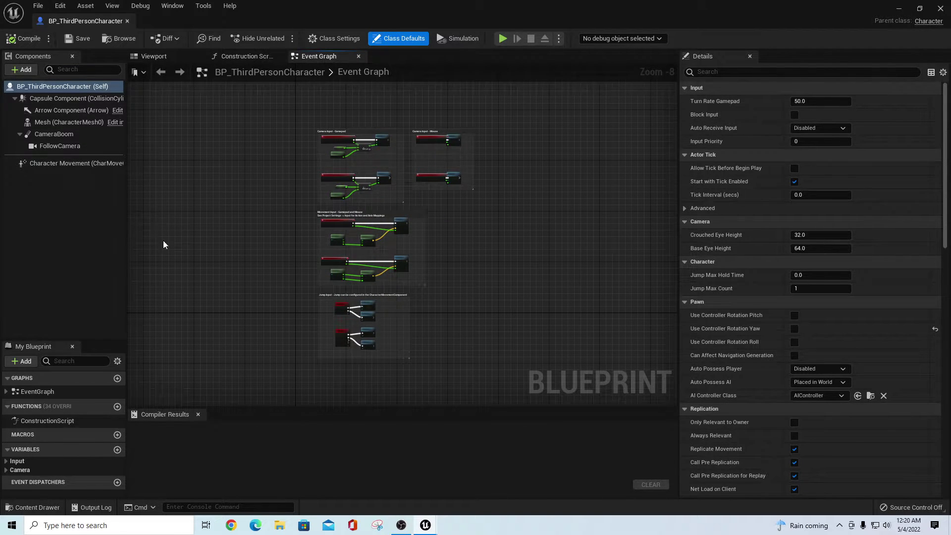
scroll(497, 300, "up", 2)
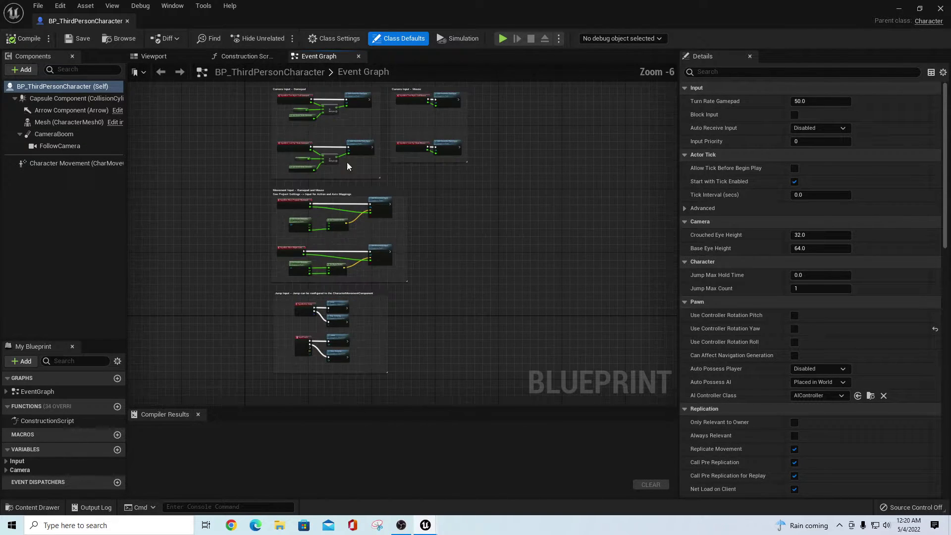
left_click(129, 21)
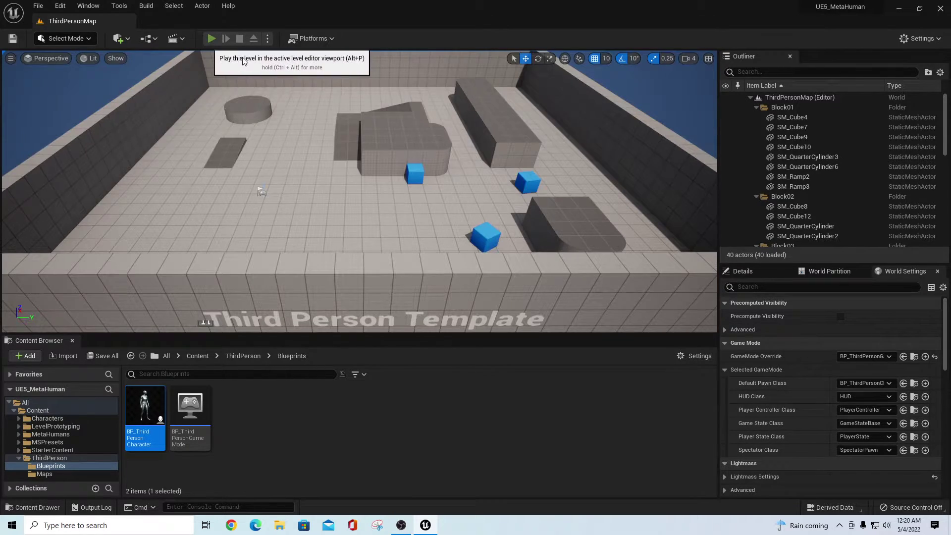
Step: Play the level, run and jump around with the default mannequin character, and end the play session
left_click(212, 38)
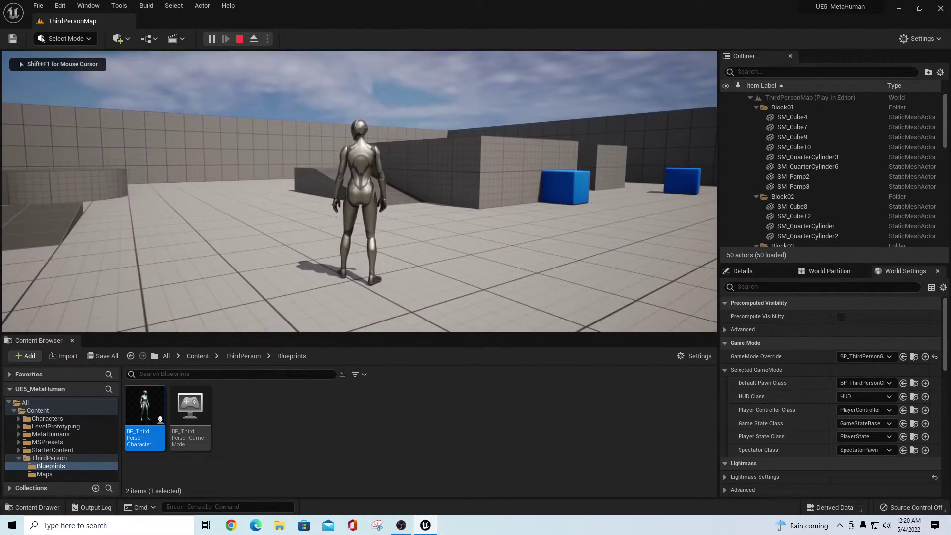
key("w")
key("w")
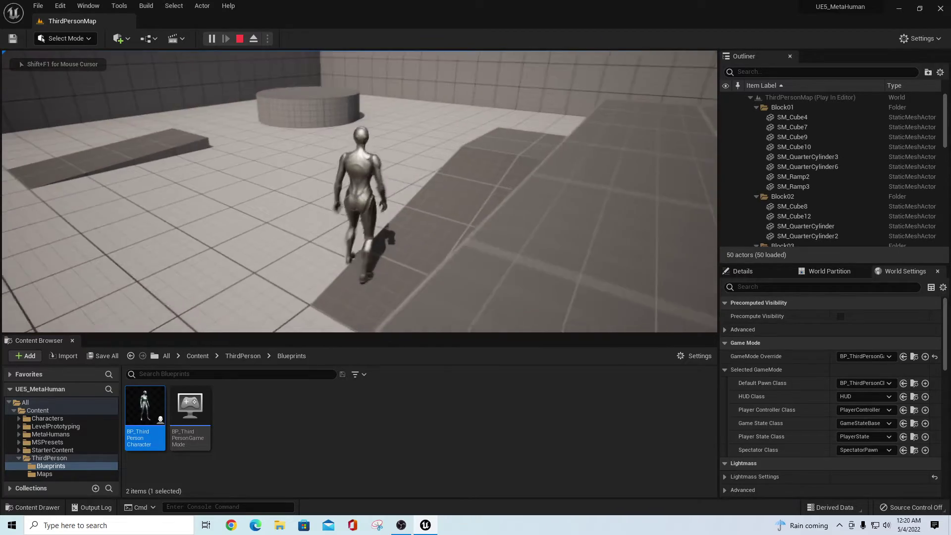
key("w")
key("space")
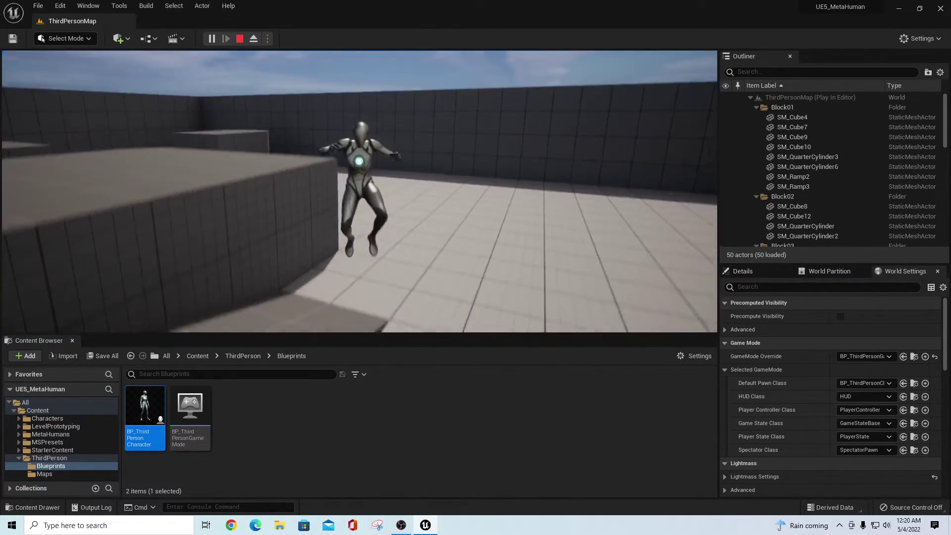
key("w")
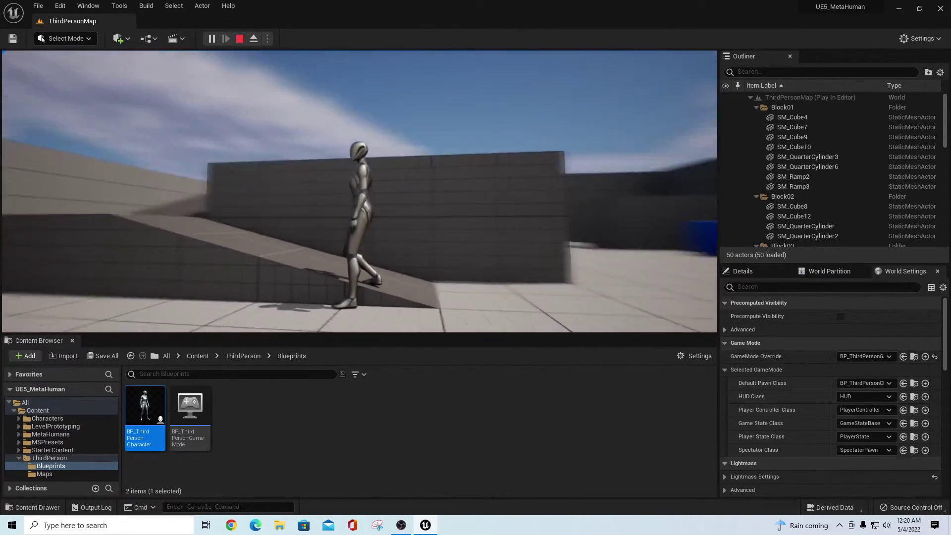
key("w")
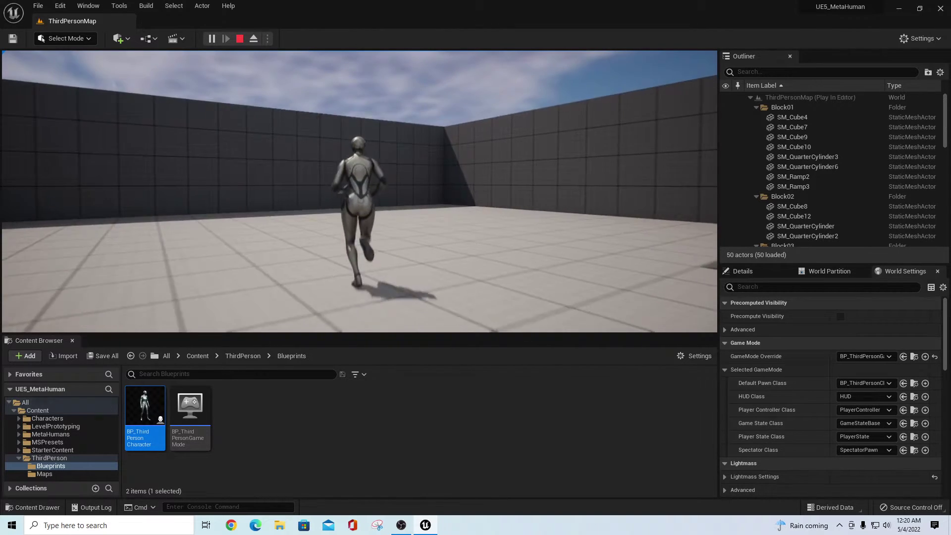
key("shift+F1")
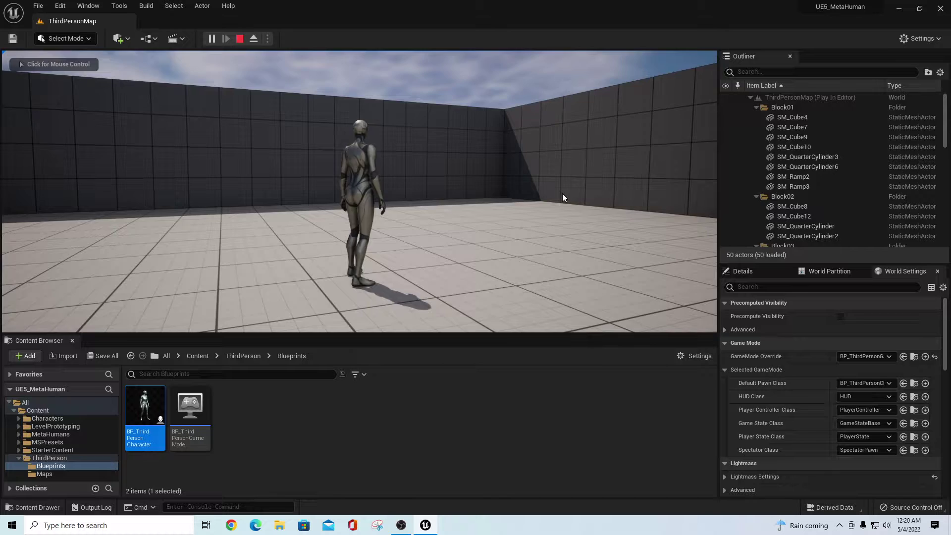
key("Escape")
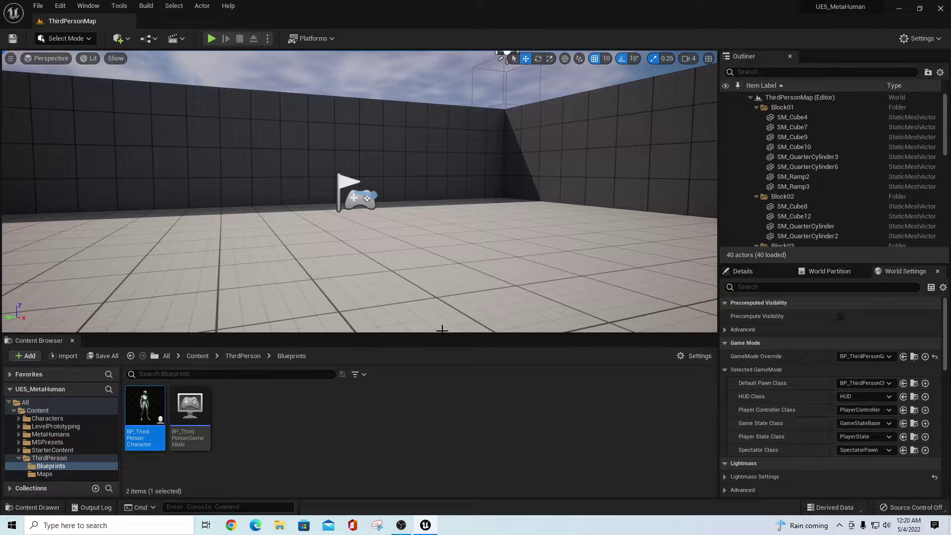
Step: Enlarge the Content Browser and select the BP_Trey blueprint in the MetaHumans/Trey folder
left_click_drag(443, 331, 443, 290)
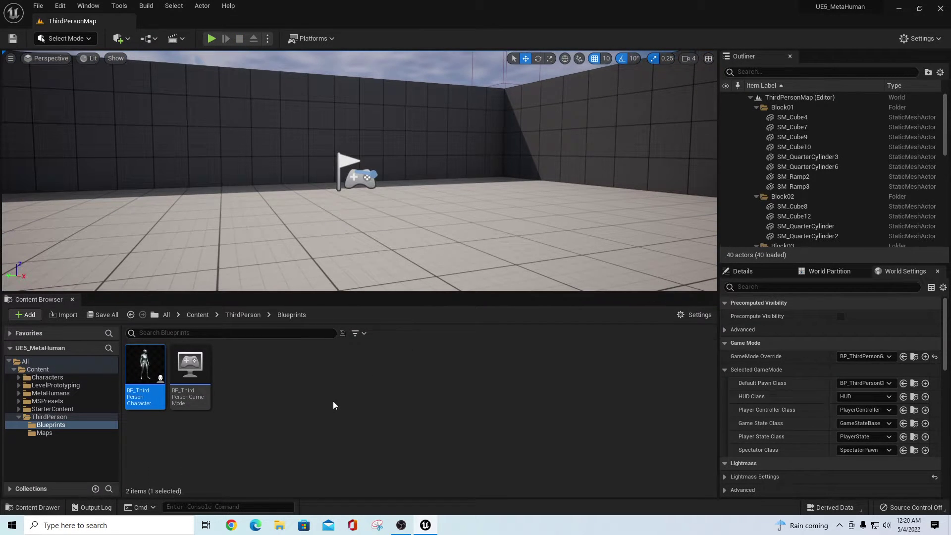
left_click(18, 392)
left_click(47, 409)
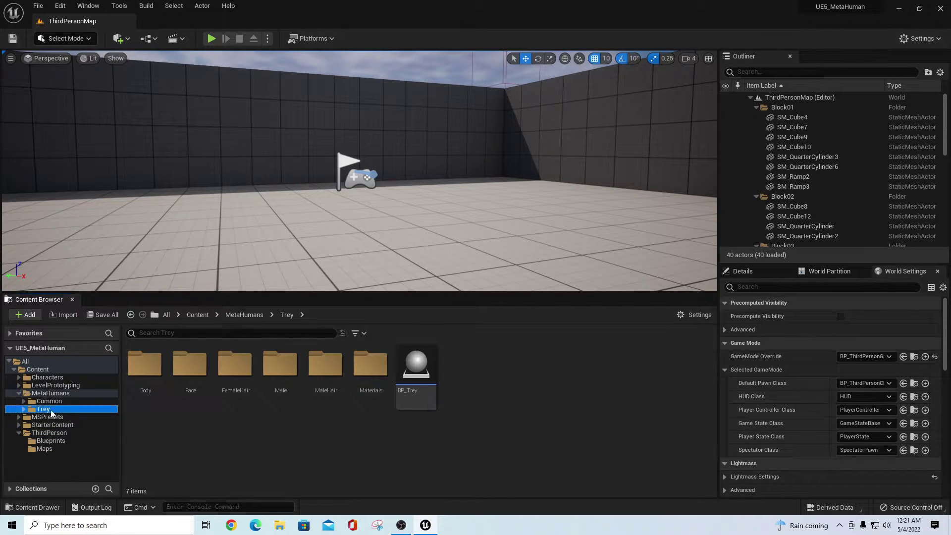
left_click(429, 375)
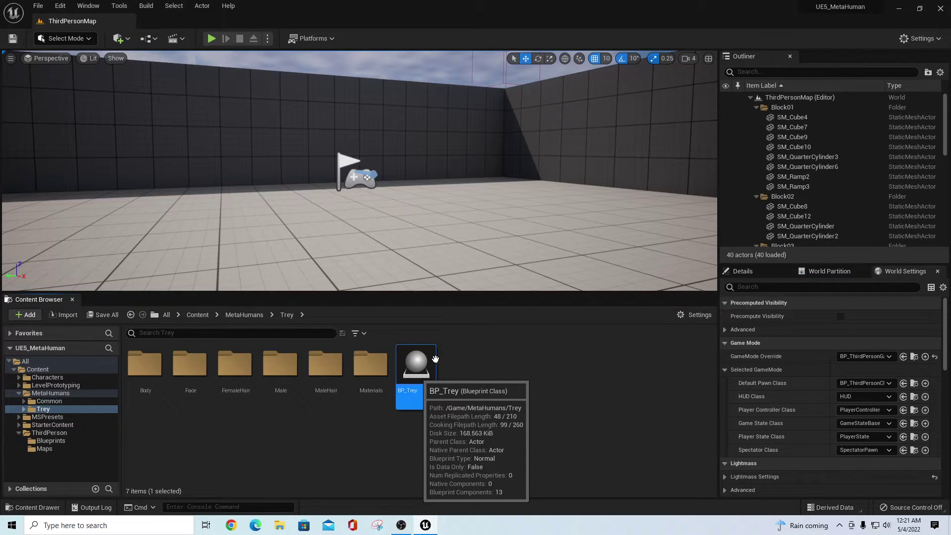
Step: Open the BP_Trey blueprint and examine its construction script and event graph
double_click(420, 364)
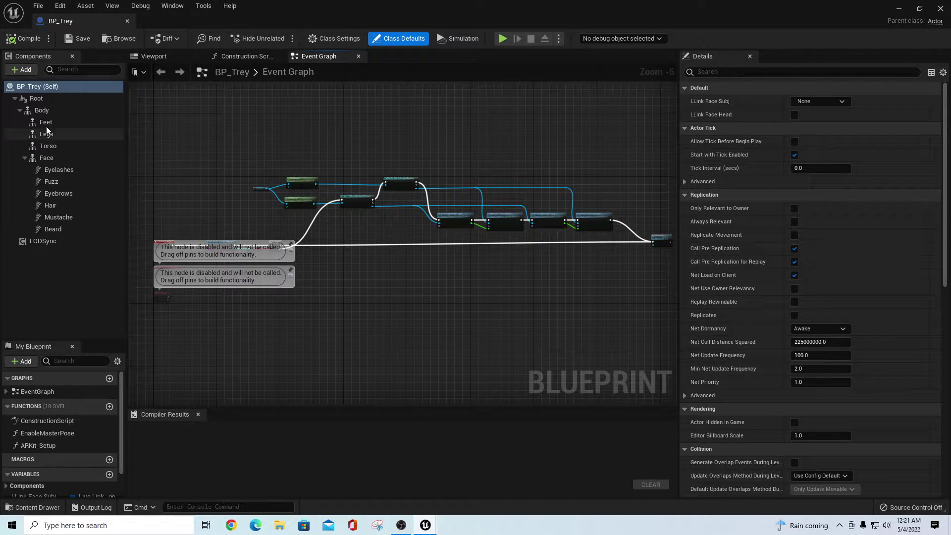
left_click(239, 58)
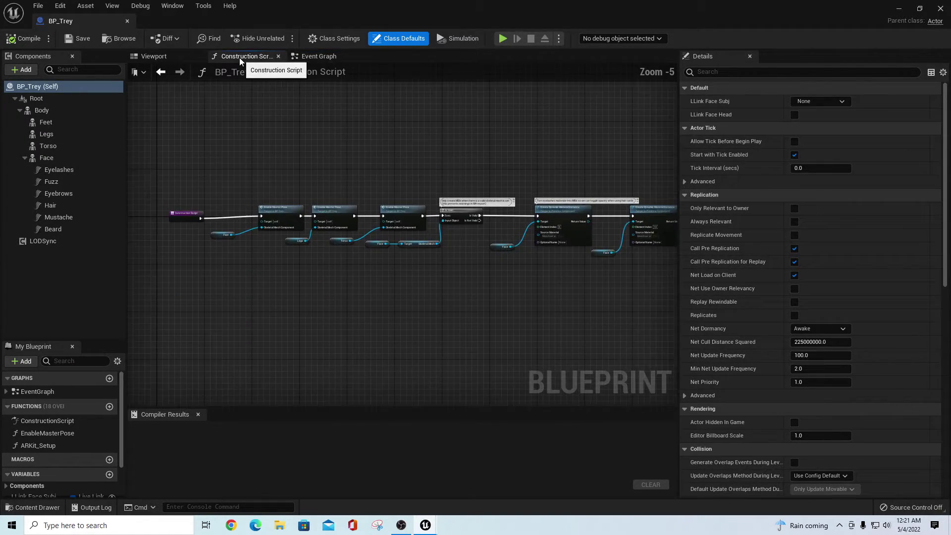
left_click(164, 59)
left_click(317, 57)
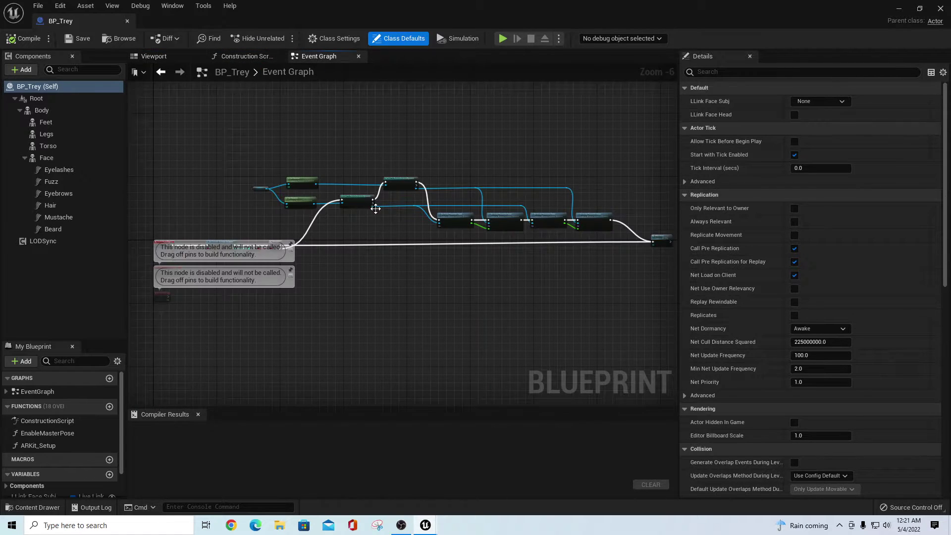
scroll(397, 274, "down", 3)
scroll(397, 275, "up", 2)
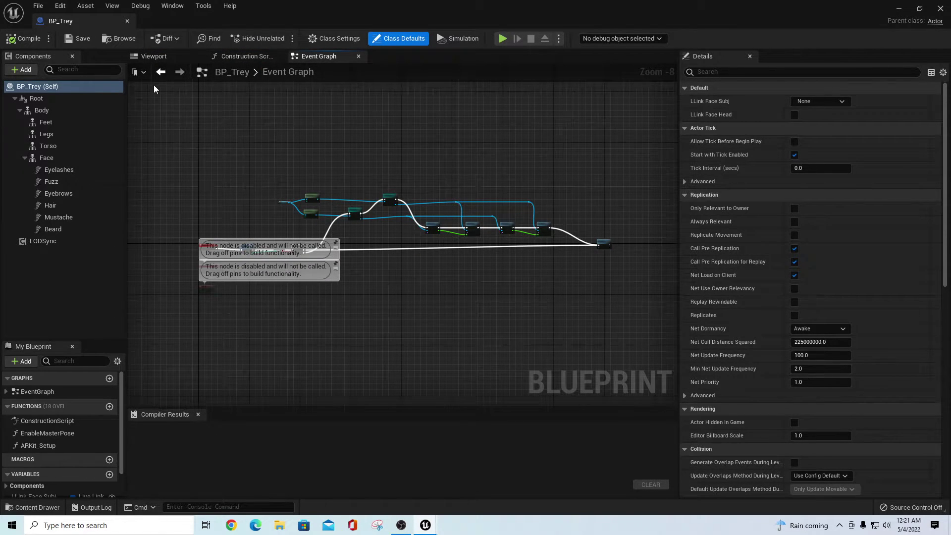
Step: Inspect the Trey model in the blueprint's viewport, review the class settings with the parent class, and close BP_Trey
left_click(153, 58)
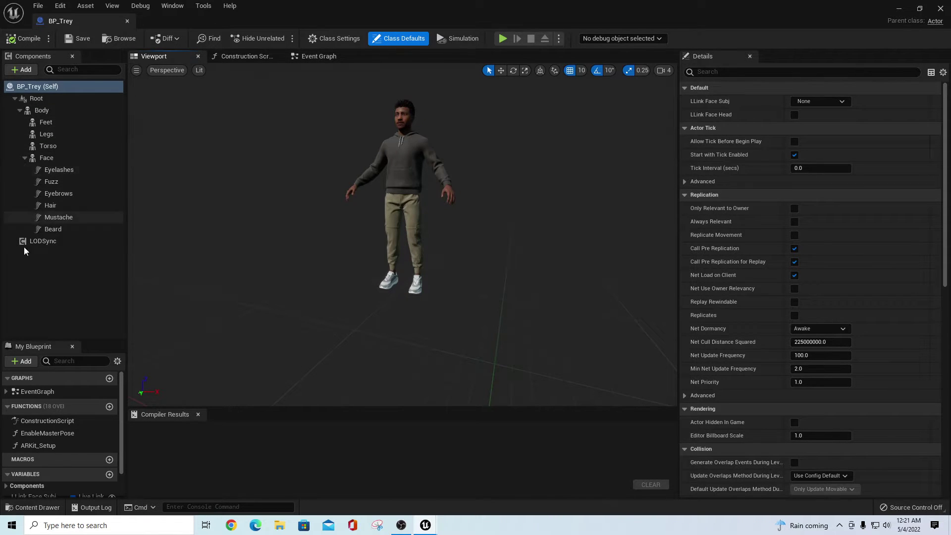
scroll(276, 162, "up", 3)
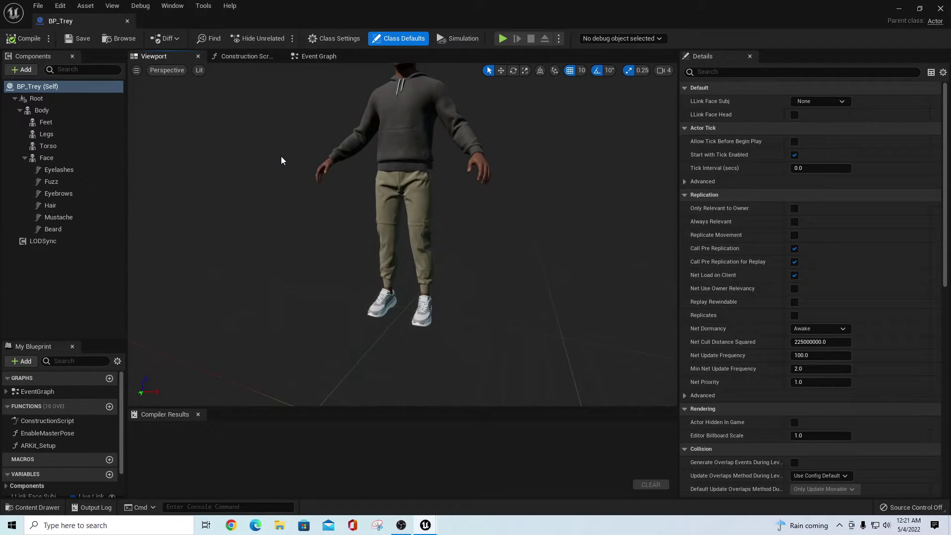
right_click_drag(280, 156, 302, 109)
left_click_drag(278, 129, 283, 153)
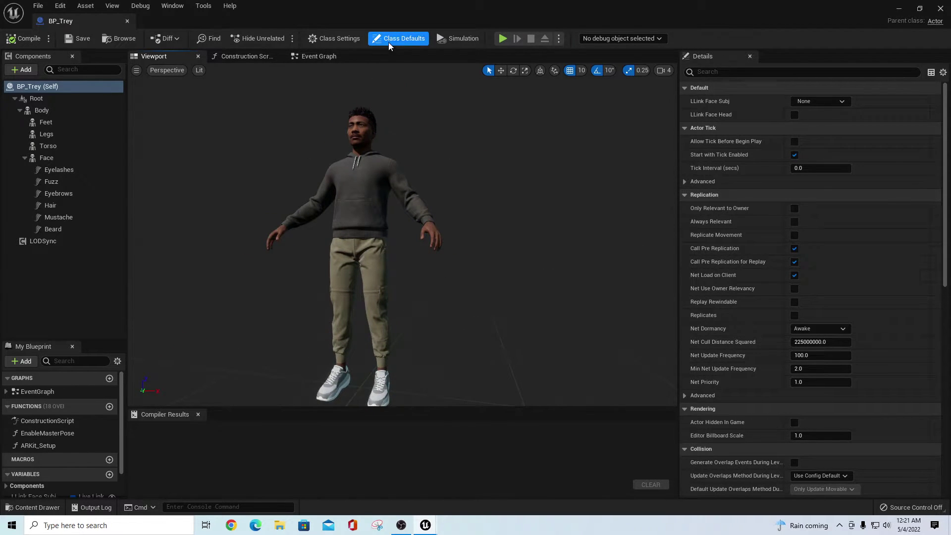
left_click(340, 39)
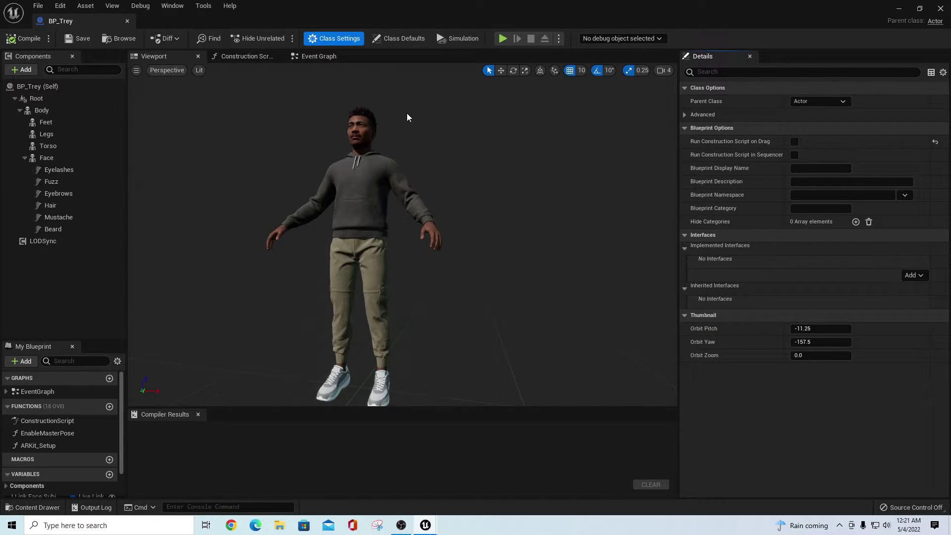
left_click(127, 22)
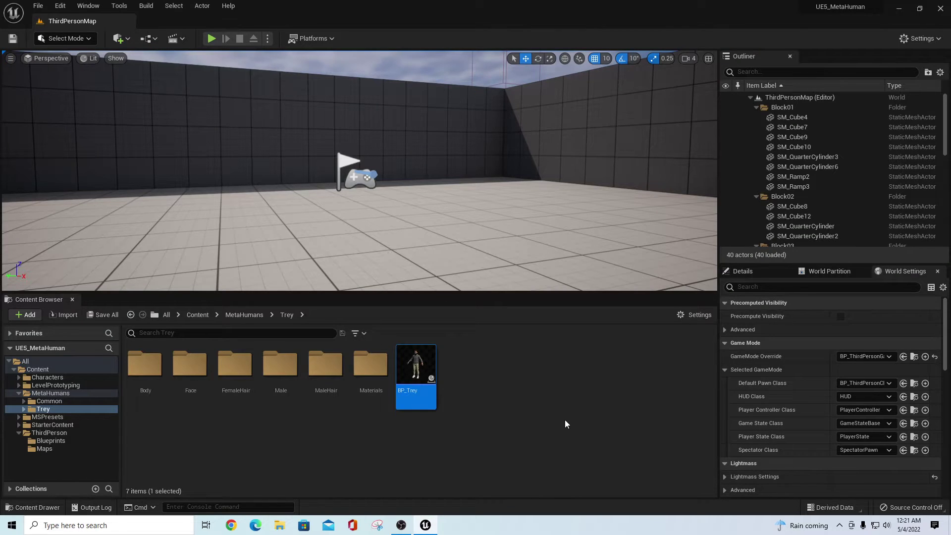
Step: Open the BP_ThirdPersonCharacter blueprint and set its mesh component's skeletal mesh to SKM_Manny and anim class to ABP_Manny
left_click(914, 384)
double_click(142, 363)
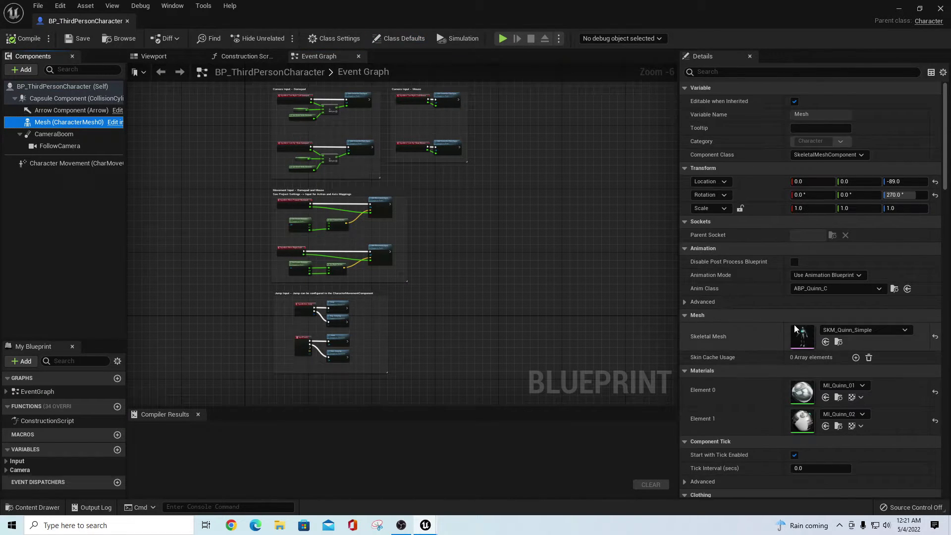
left_click(899, 332)
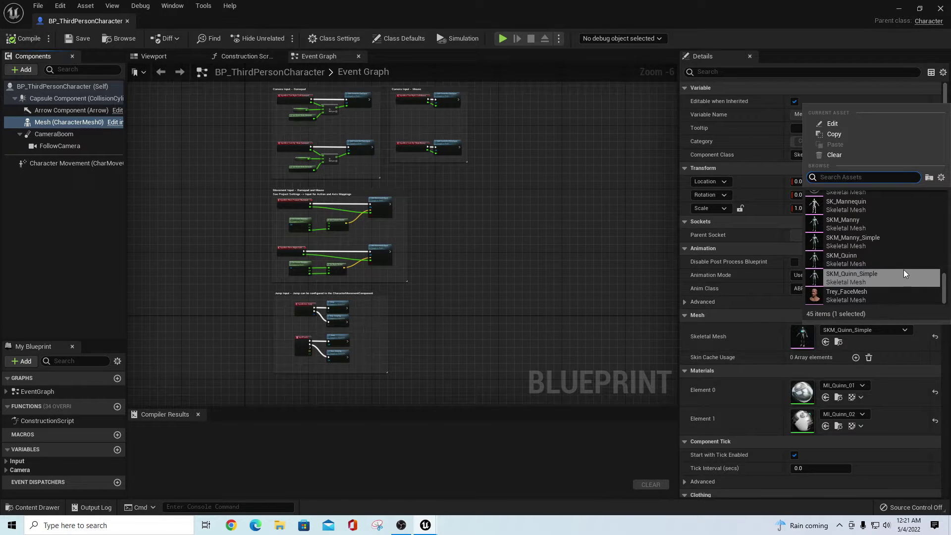
left_click(852, 228)
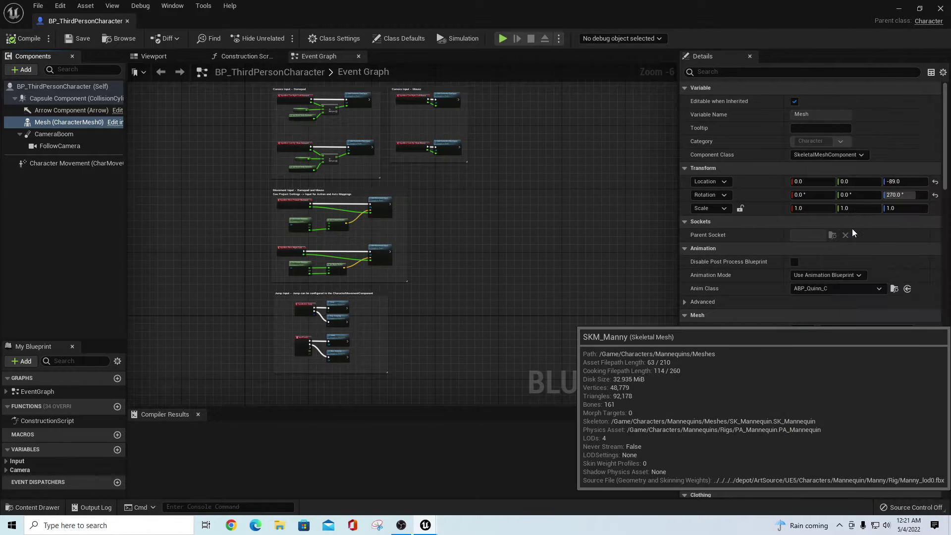
left_click(876, 288)
left_click(694, 148)
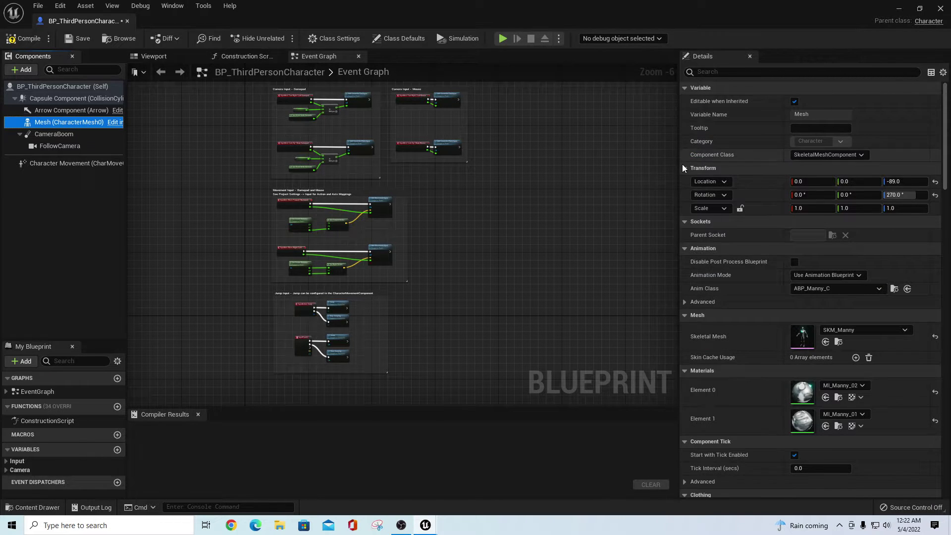
Step: Check the Manny mesh in the viewport, then compile, save and close BP_ThirdPersonCharacter
left_click(158, 55)
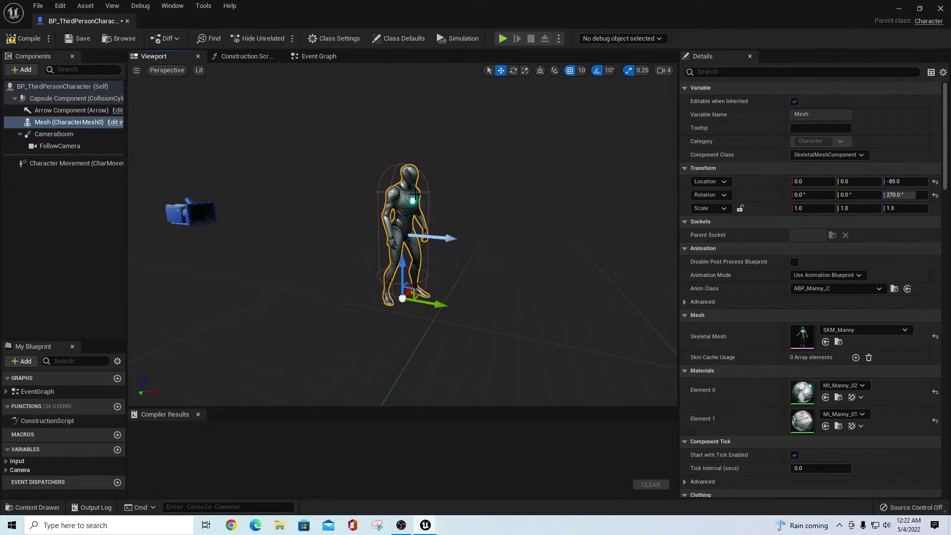
left_click(21, 38)
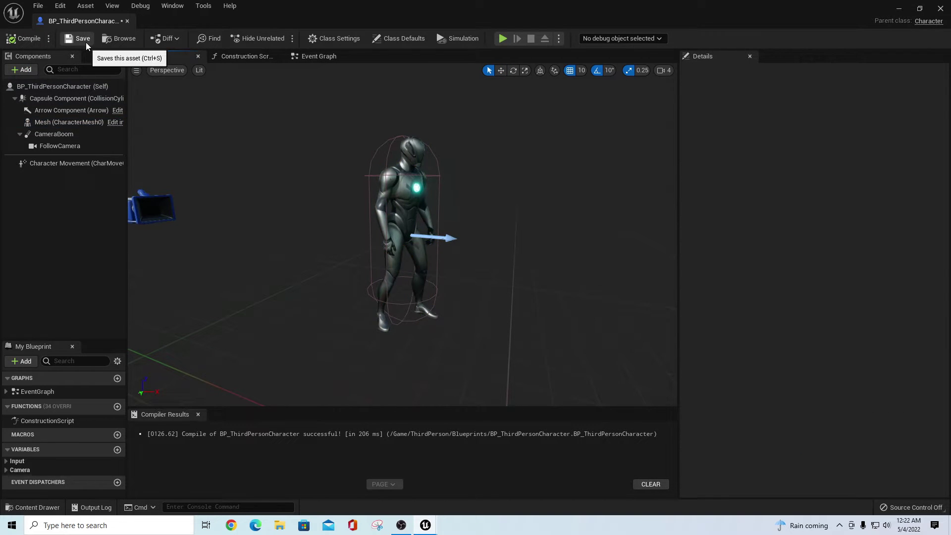
left_click(84, 42)
left_click(127, 21)
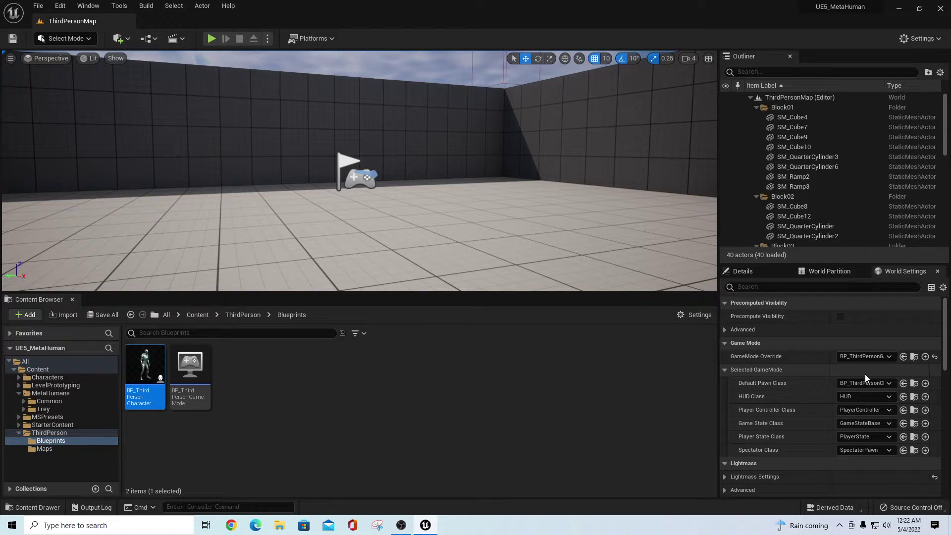
Step: Reopen the BP_Trey blueprint from the MetaHumans/Trey folder, show its class settings and clear the "vis" details filter
left_click(58, 410)
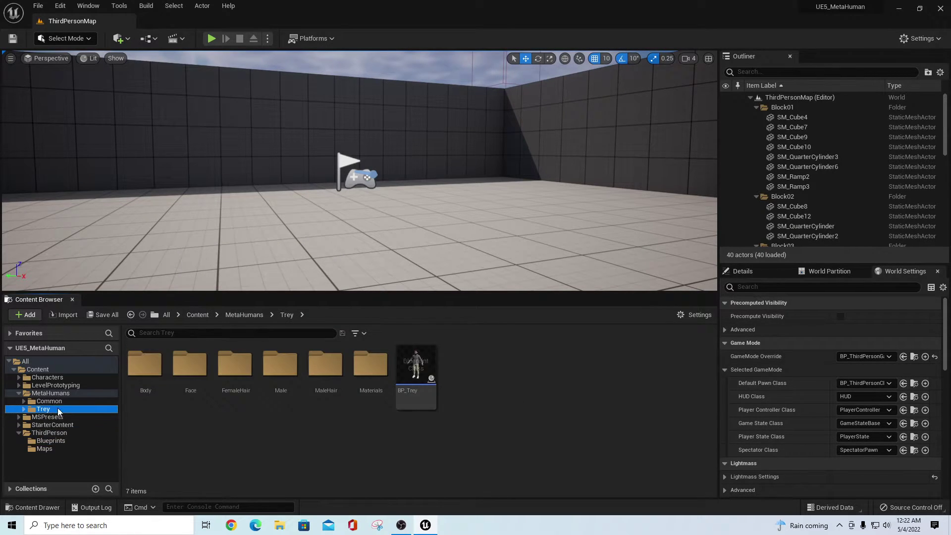
double_click(421, 396)
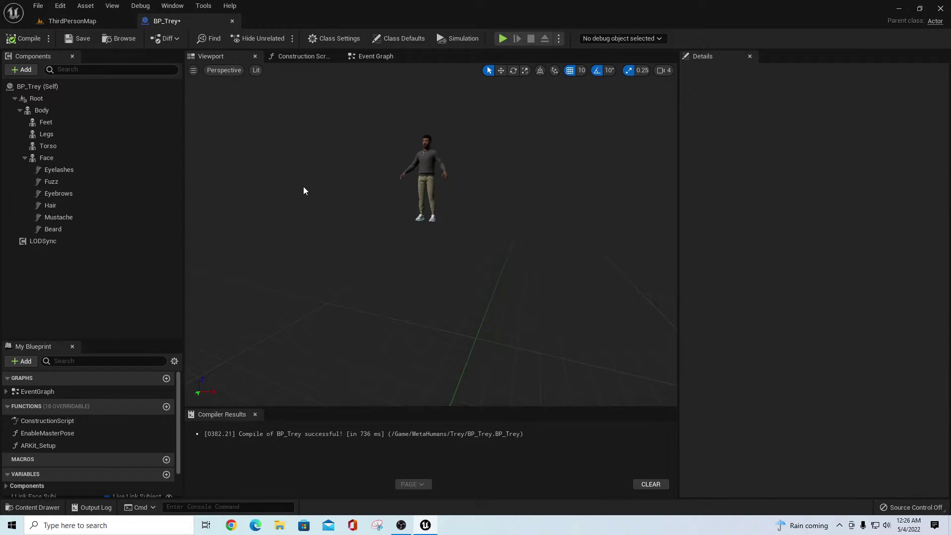
right_click_drag(303, 186, 370, 162)
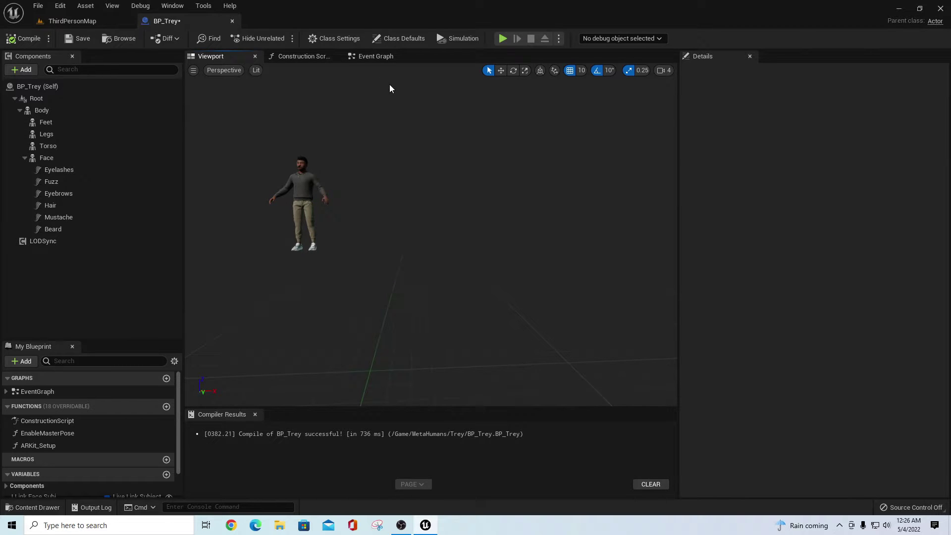
left_click(340, 38)
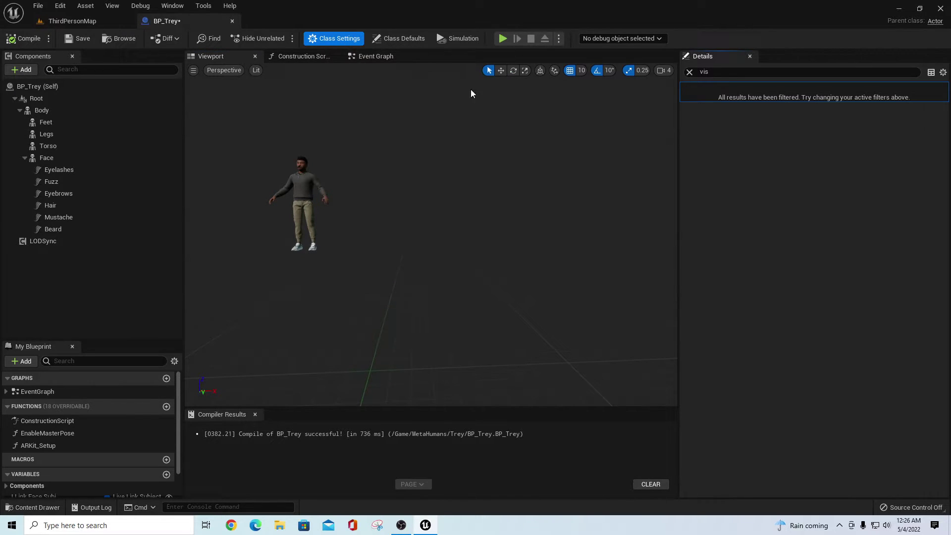
left_click(689, 72)
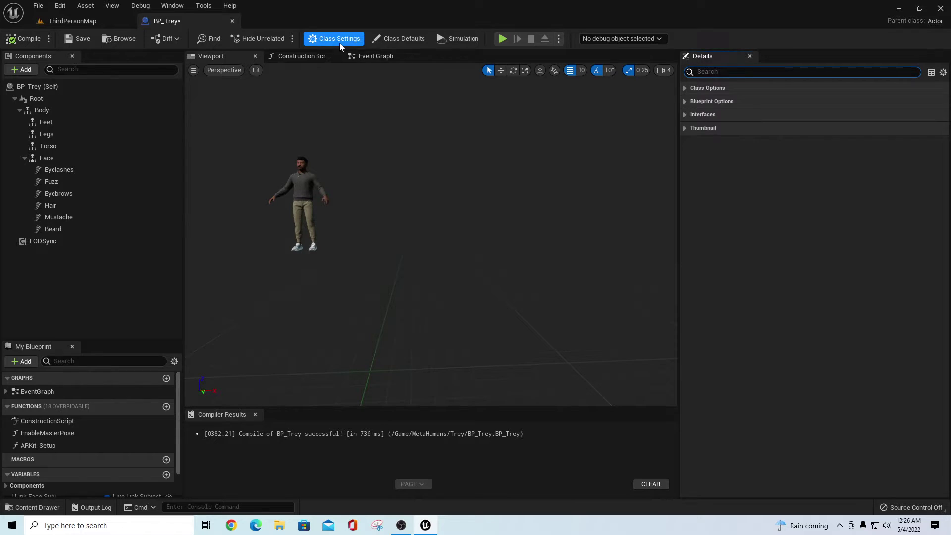
Step: Reparent the BP_Trey blueprint by setting its parent class to BP_ThirdPersonCharacter
left_click(400, 39)
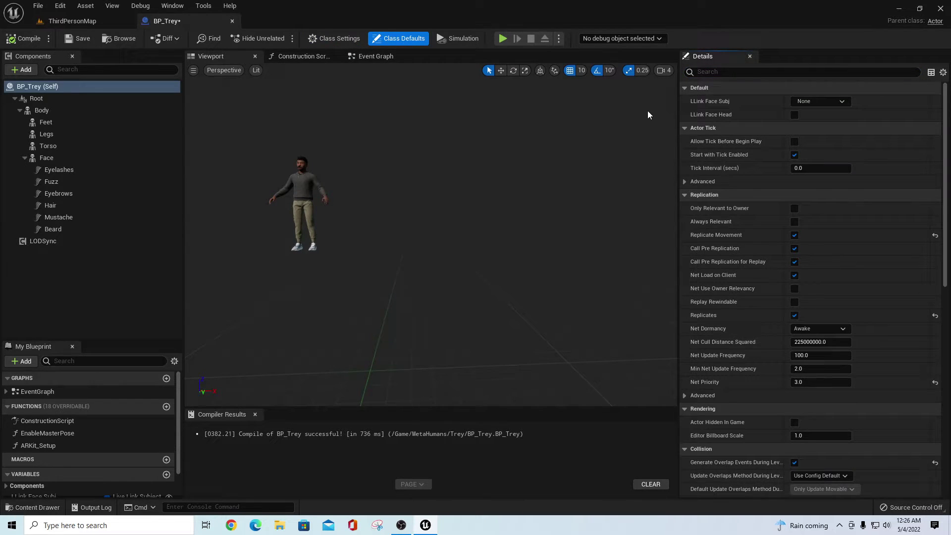
left_click(339, 39)
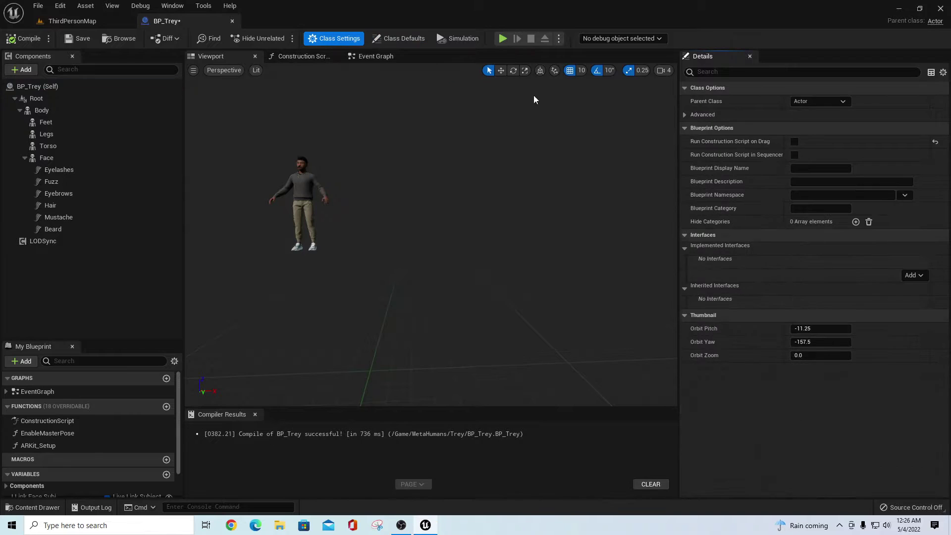
left_click(843, 102)
type("thjir")
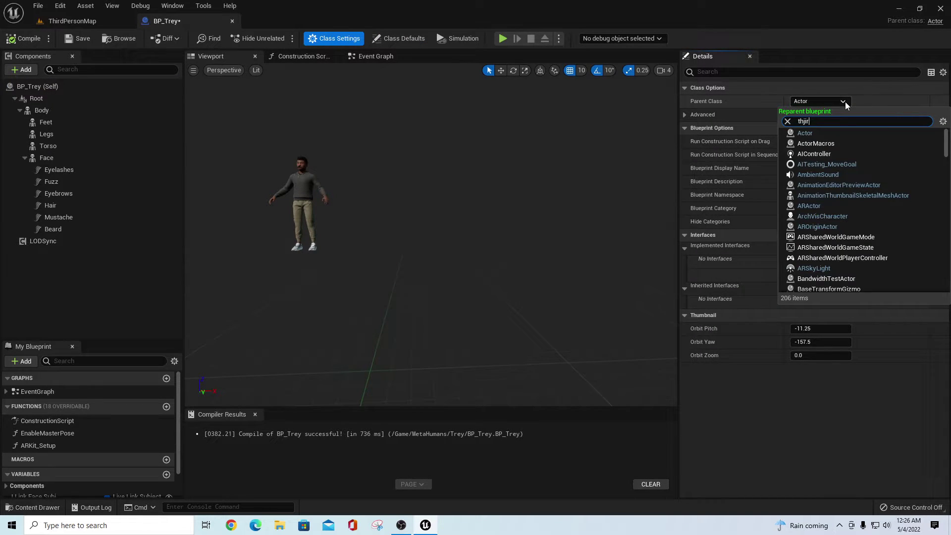
key("BackSpace")
key("BackSpace")
key("BackSpace")
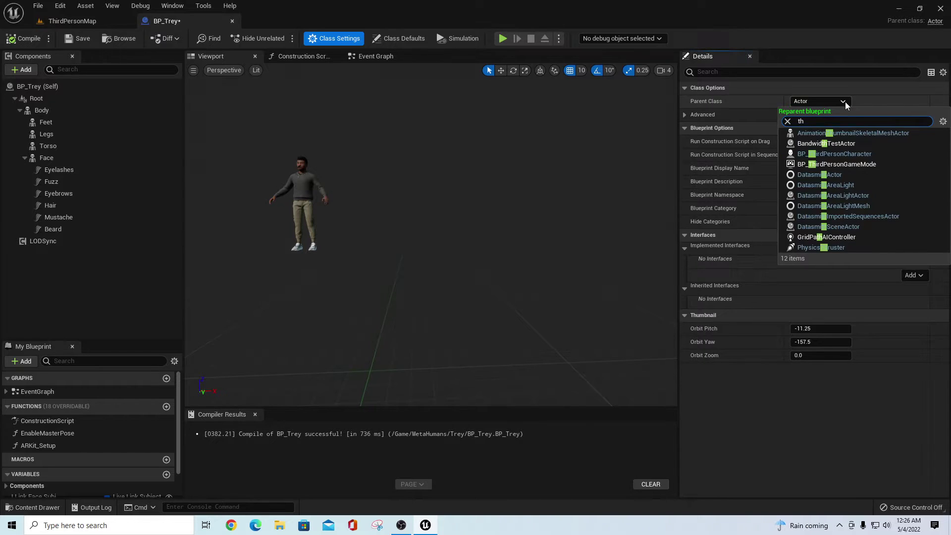
type("ird")
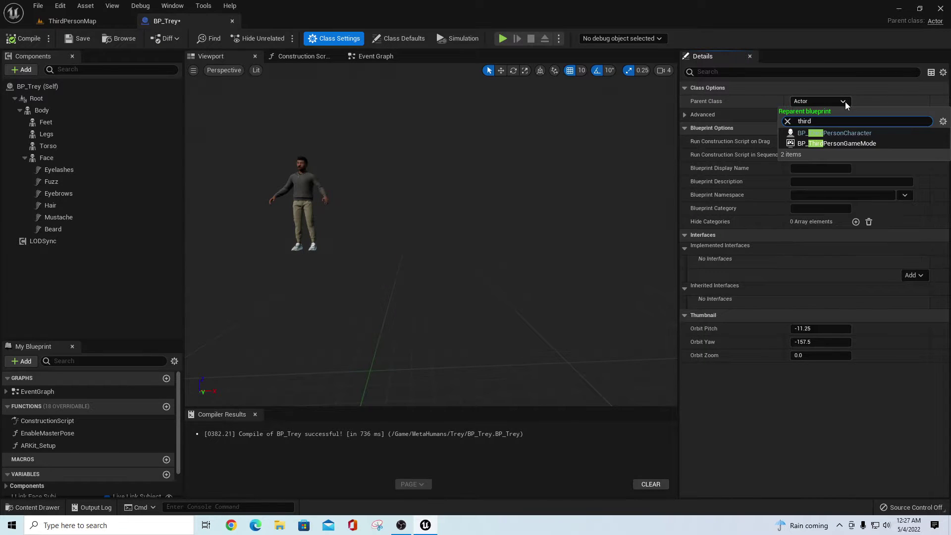
left_click(855, 138)
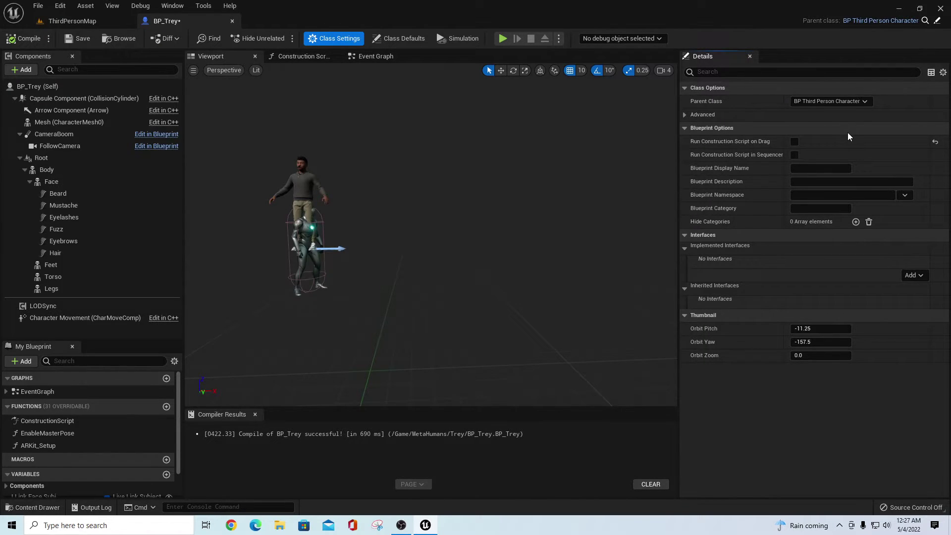
Step: Attach BP_Trey's Root component, with its body parts, under the Mesh (CharacterMesh0) component and save the blueprint
scroll(258, 213, "up", 2)
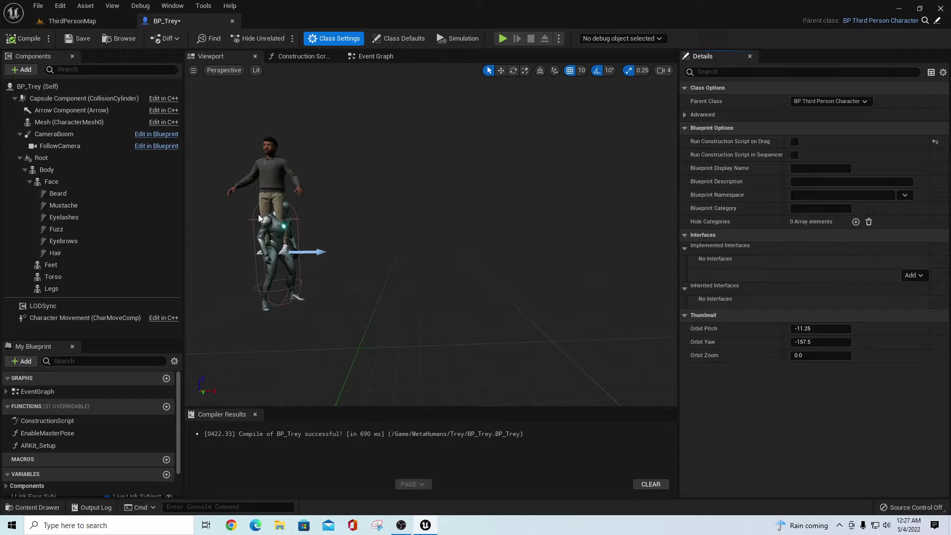
right_click_drag(258, 214, 203, 230)
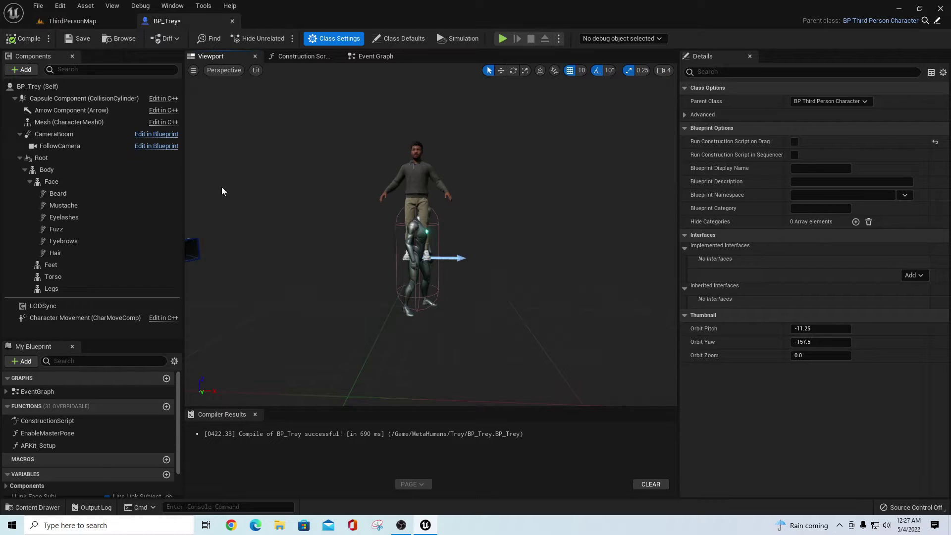
left_click(37, 158)
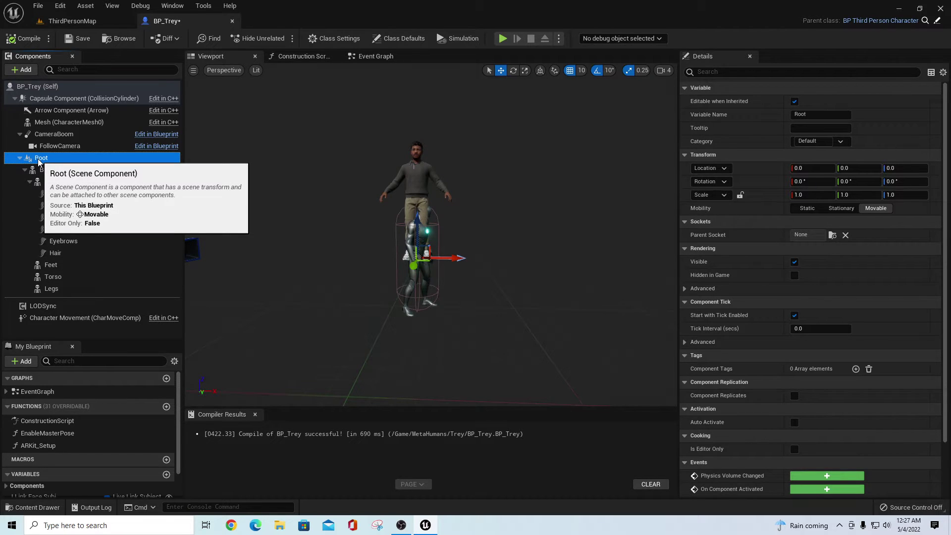
left_click_drag(39, 160, 50, 124)
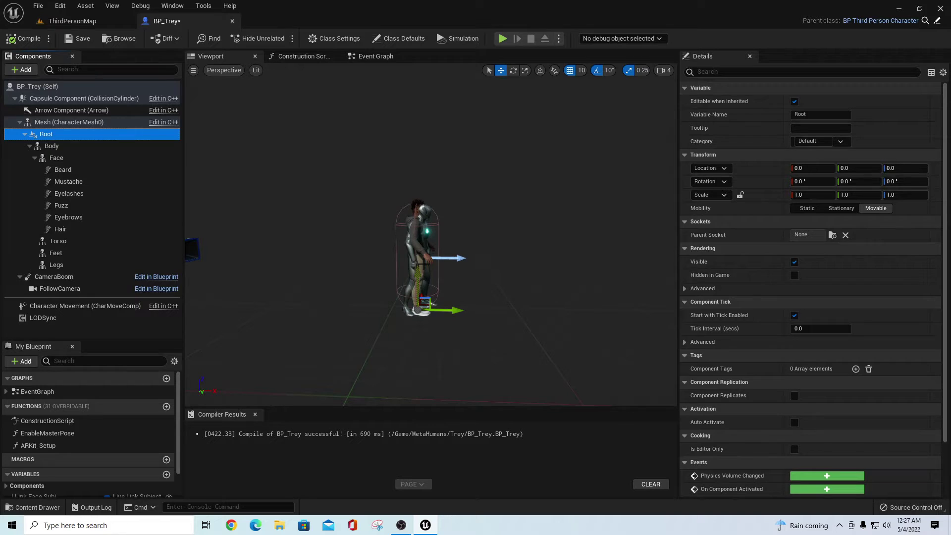
left_click(67, 45)
Step: Set the ThirdPersonMap game mode's default pawn class to BP_Trey and start playing the level
left_click(73, 21)
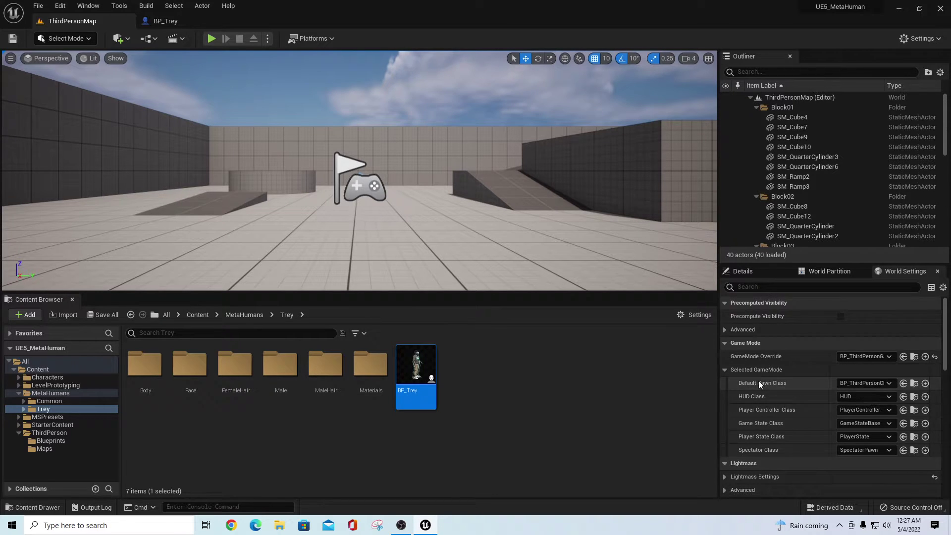
left_click(889, 384)
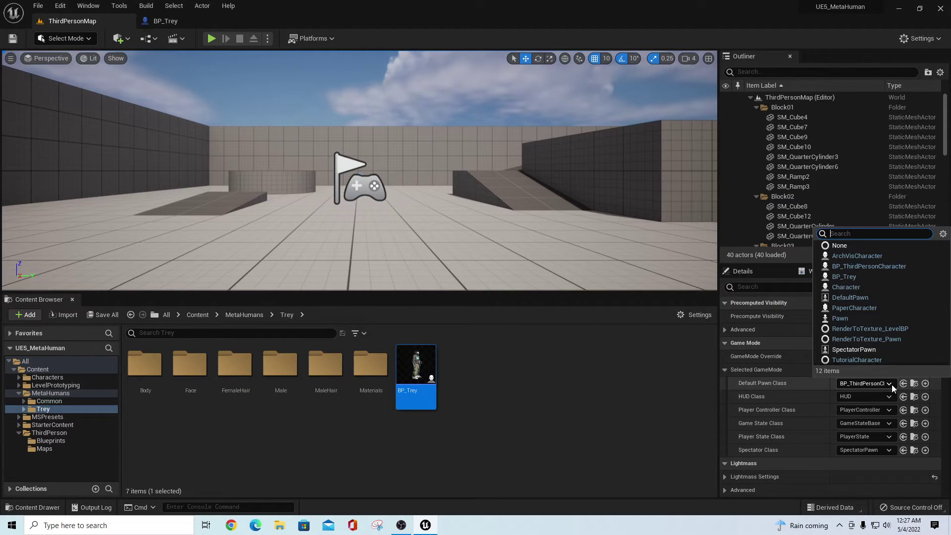
left_click(843, 278)
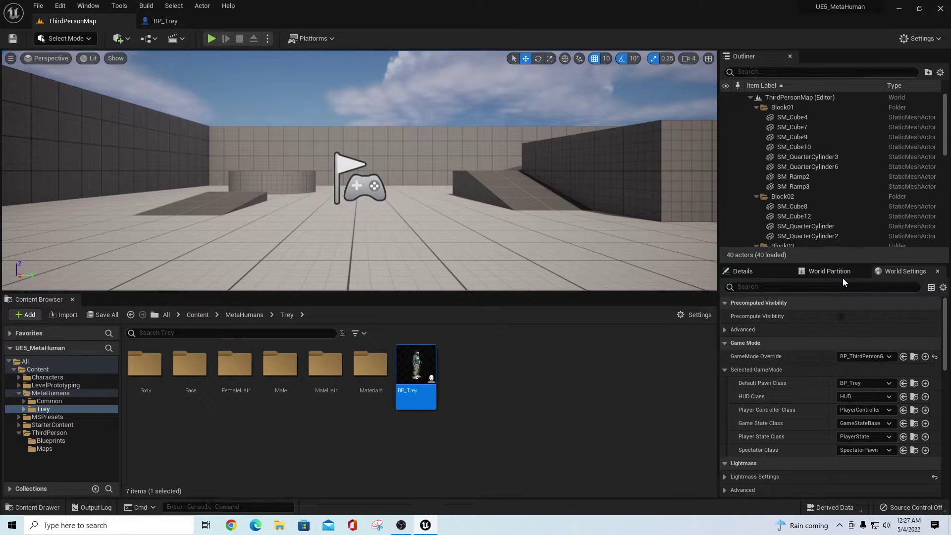
left_click(212, 39)
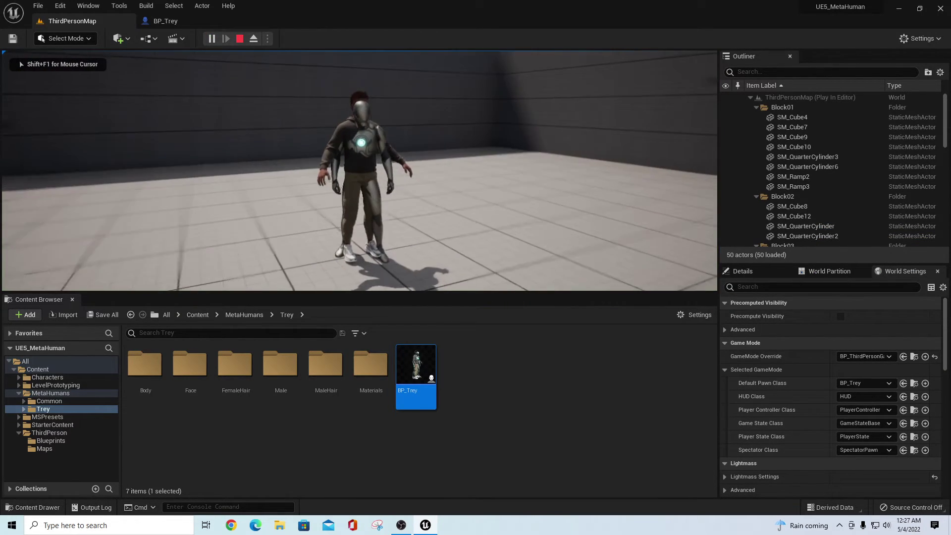
Step: Run the character around ThirdPersonMap to check how the MetaHuman moves with the mannequin, and end the play session
key("w")
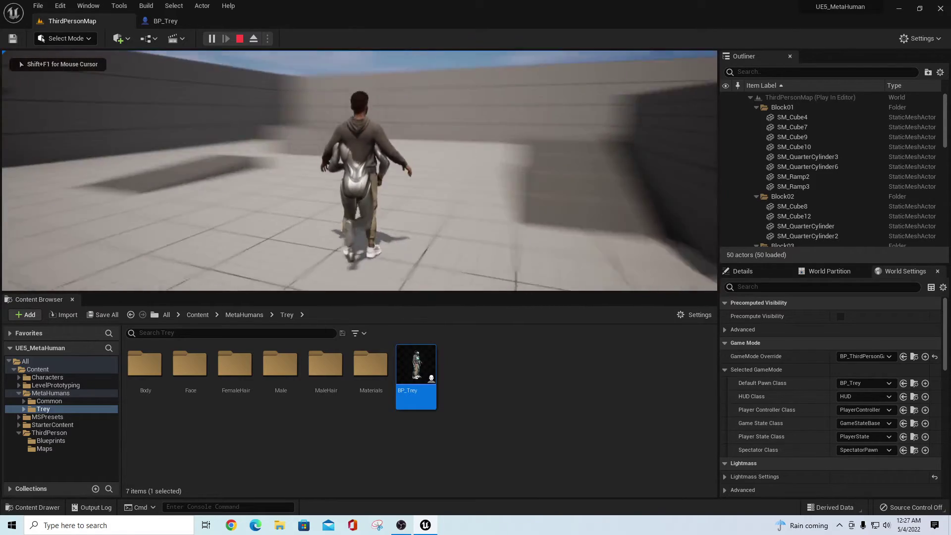
key("w")
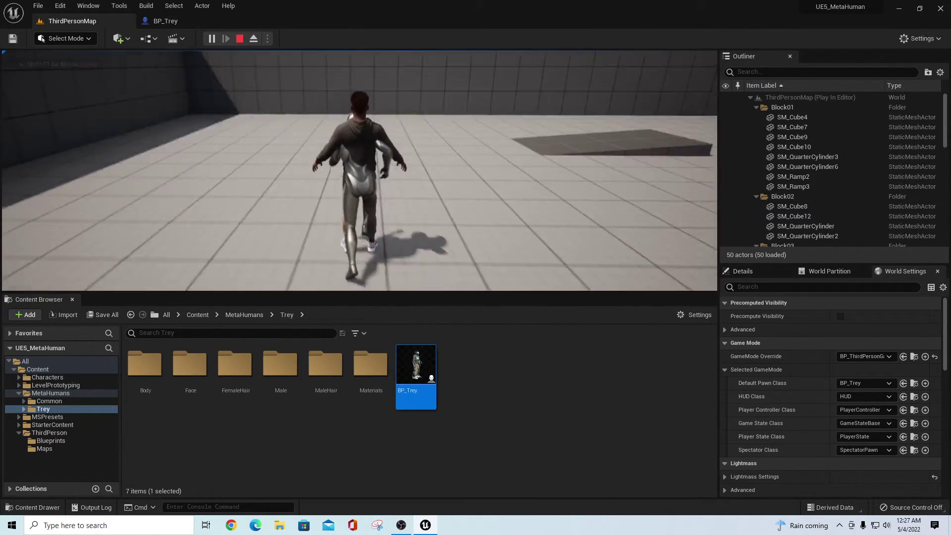
key("s")
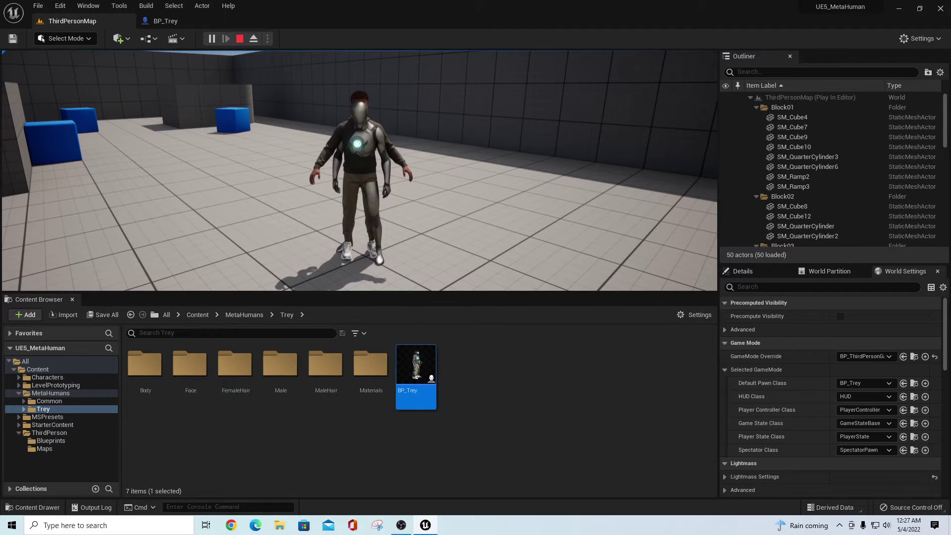
key("Escape")
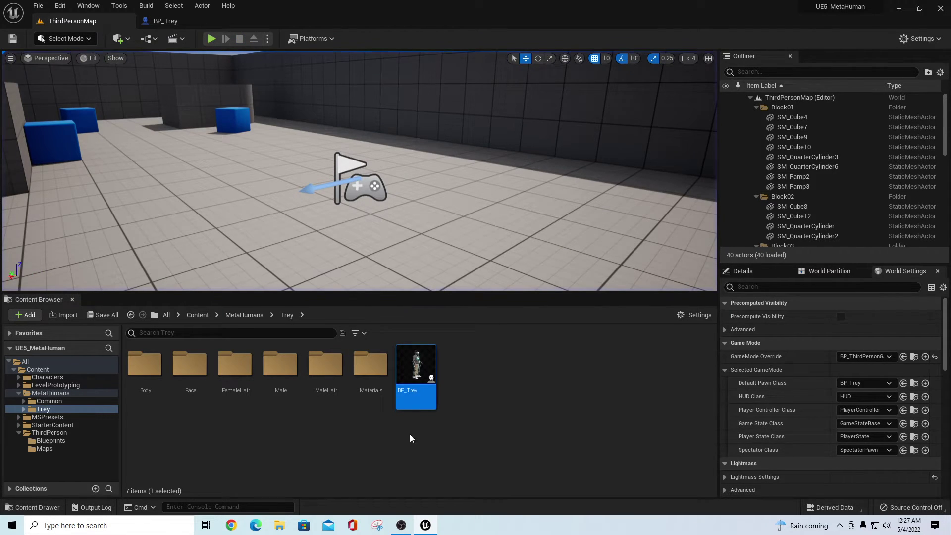
Step: Hide BP_Trey's Mesh (CharacterMesh0) component, set its Visibility Based Anim Tick Option to Always Tick Pose and Refresh Bones, and save the blueprint
double_click(419, 372)
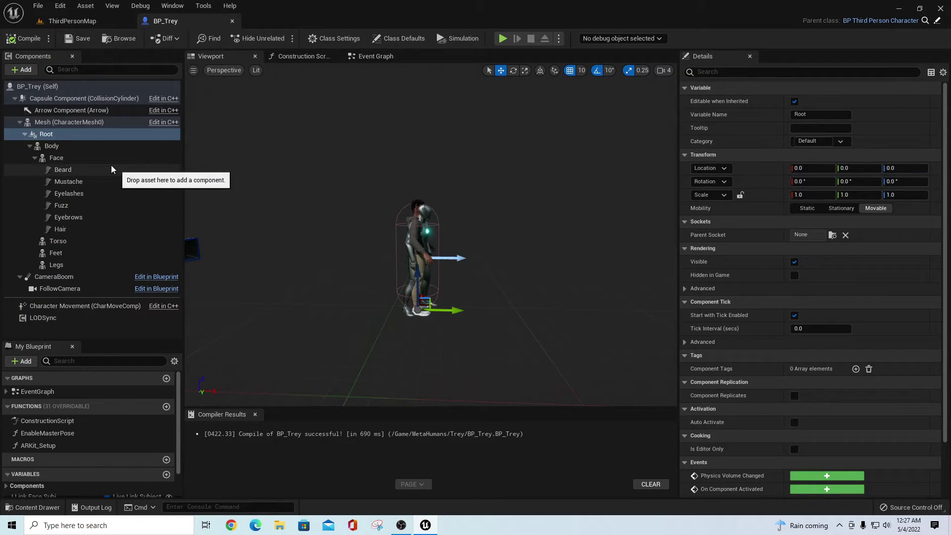
left_click(43, 124)
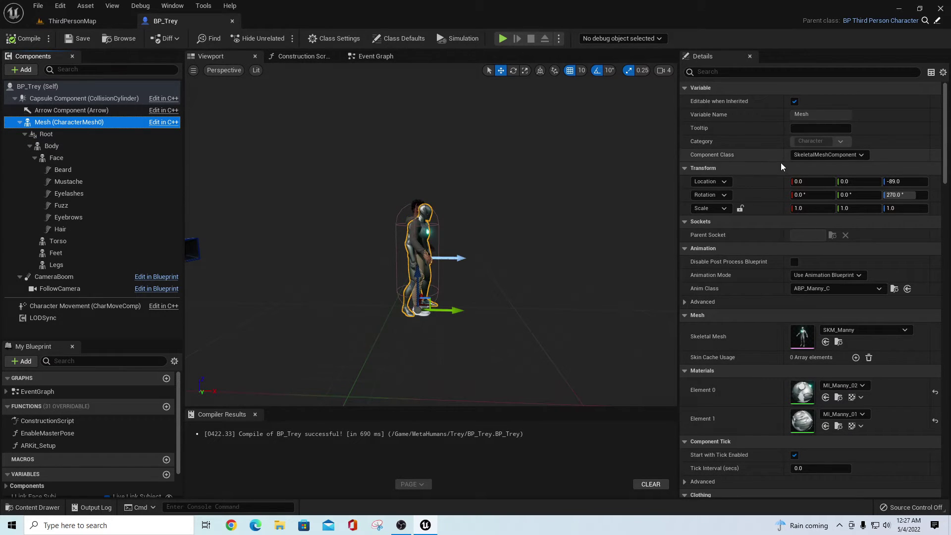
left_click(751, 72)
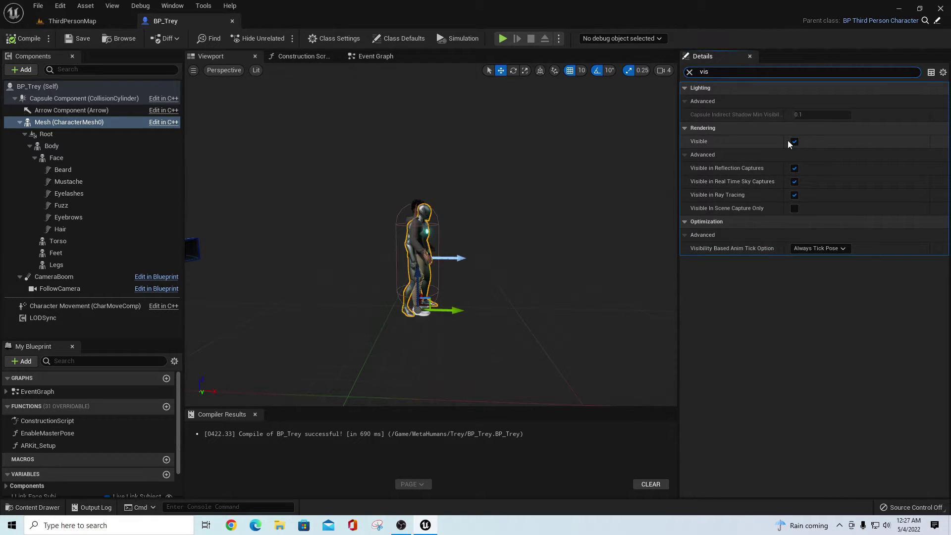
left_click(794, 142)
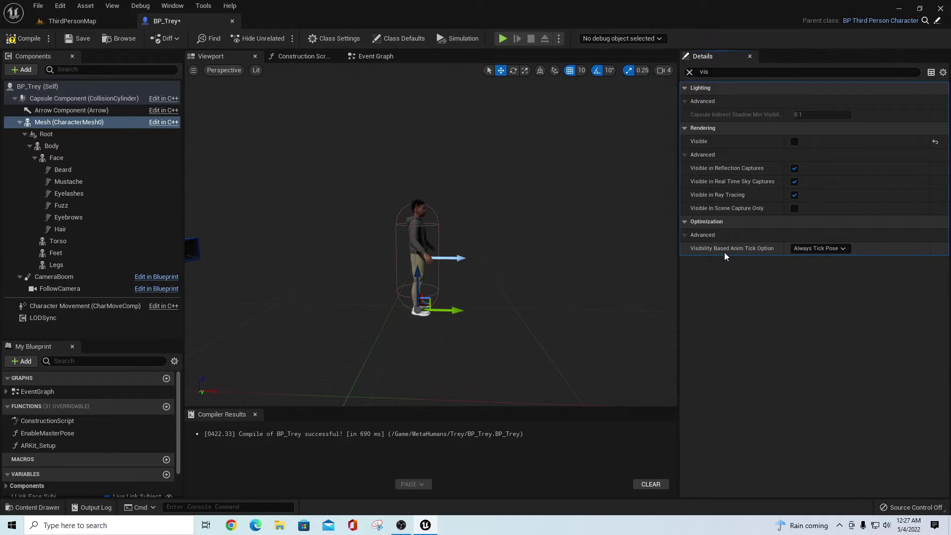
left_click(826, 249)
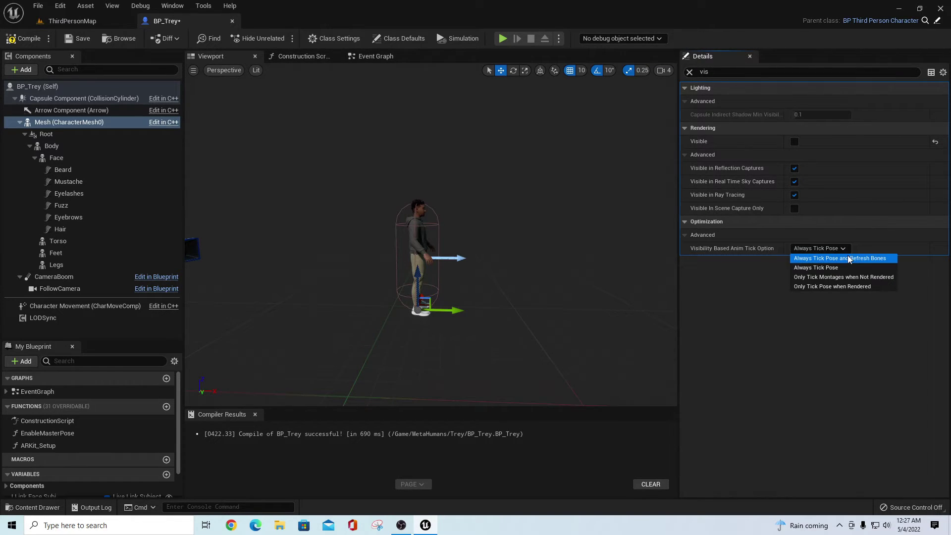
left_click(848, 259)
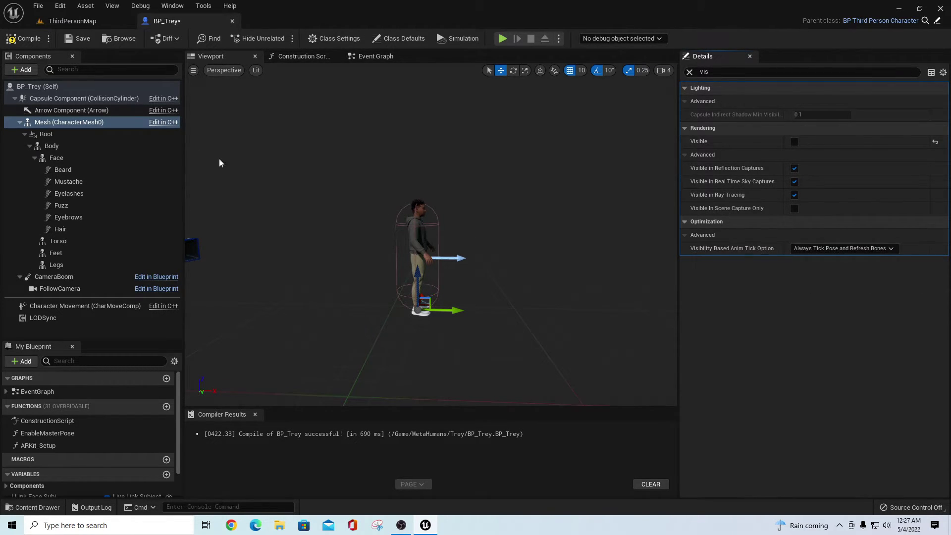
left_click(75, 44)
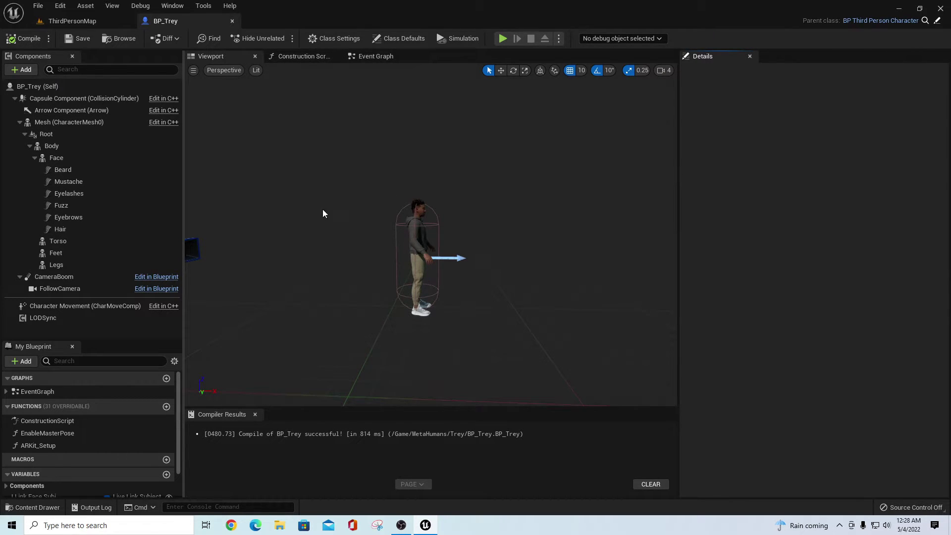
Step: Locate the Body component's skeletal mesh m_tal_nrw_body in the project content and create an Anim Blueprint from it named ABP_Trey
left_click(52, 146)
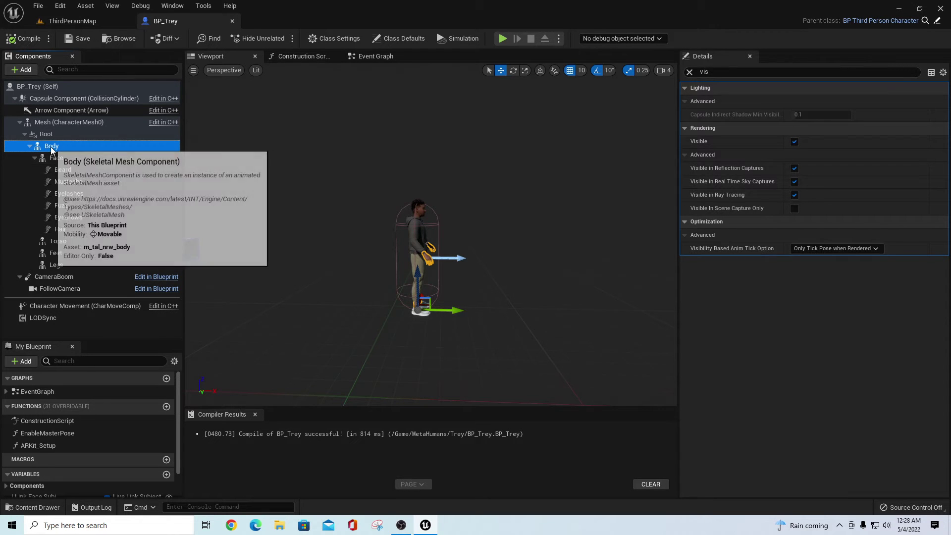
left_click(689, 72)
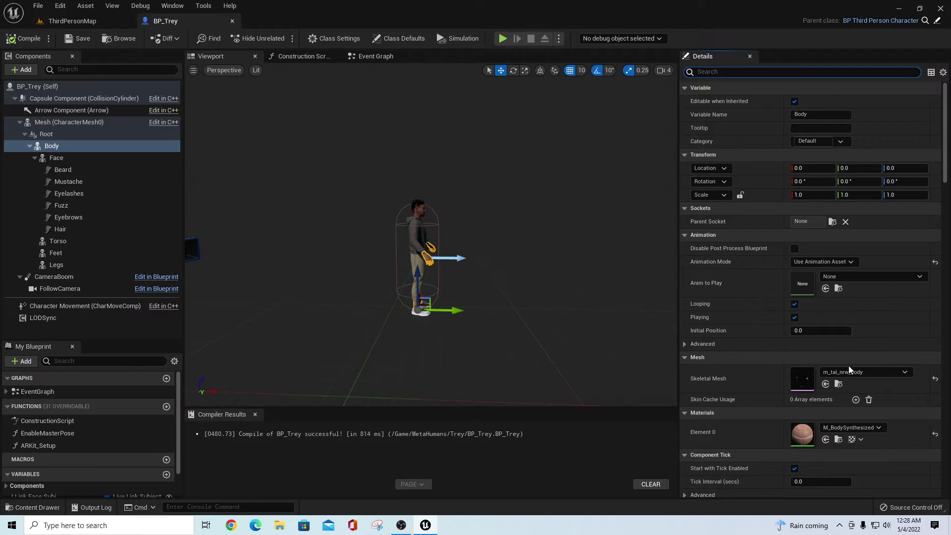
left_click(838, 384)
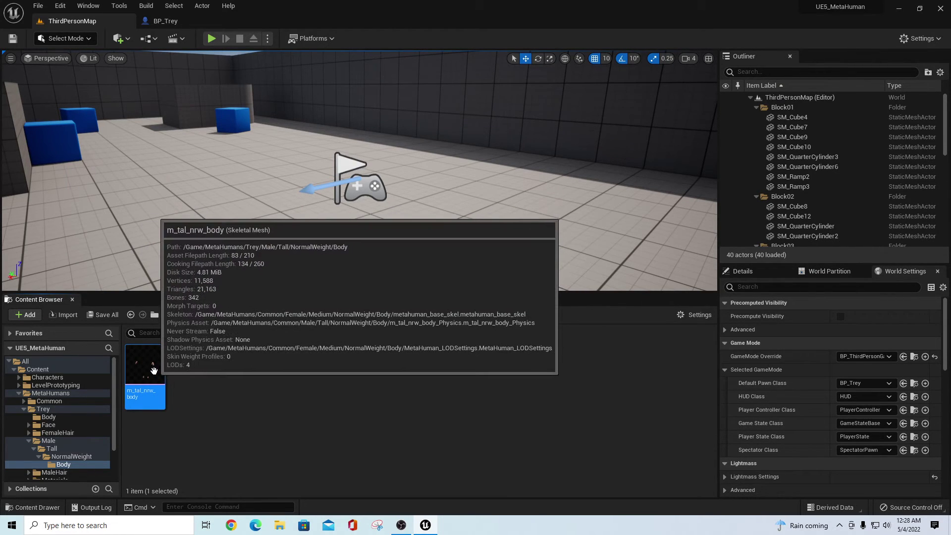
right_click(153, 370)
mouse_move(244, 72)
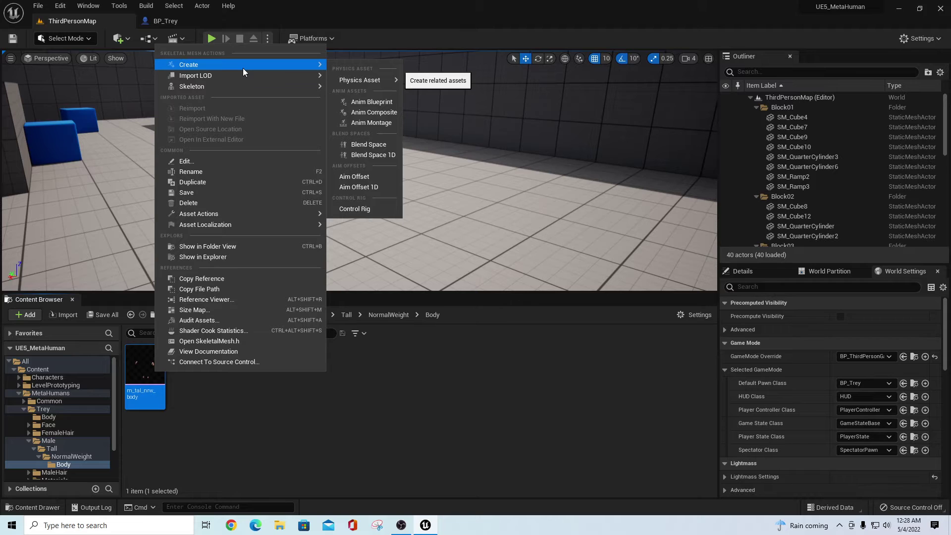
left_click(389, 103)
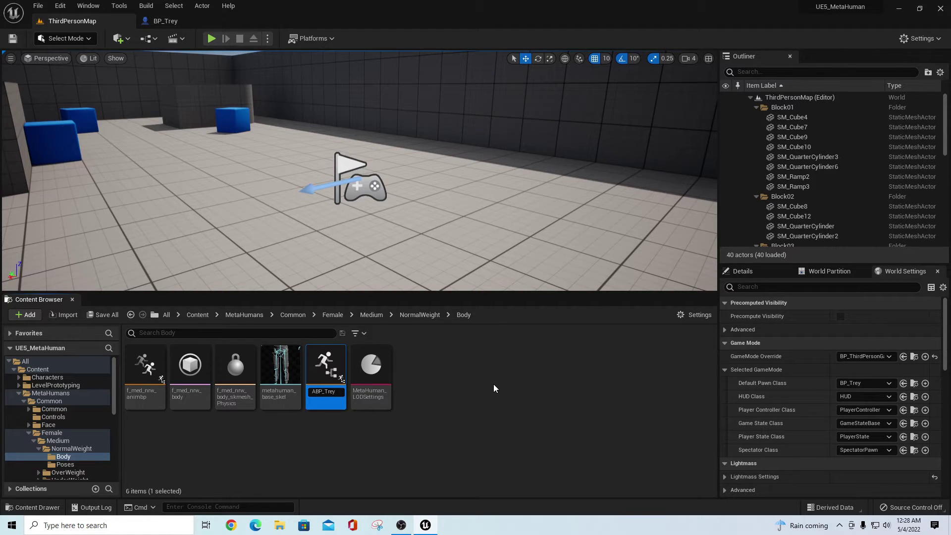
key("Return")
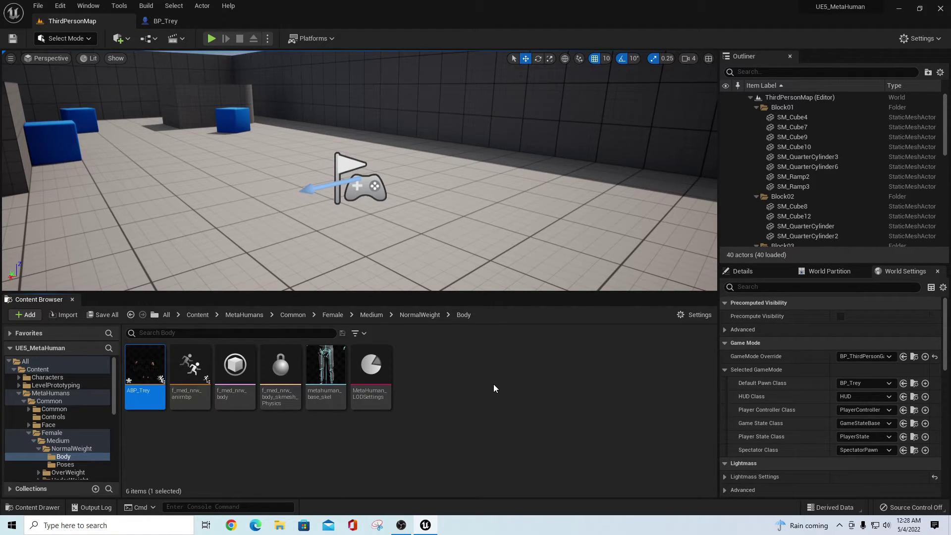
Step: In ABP_Trey's AnimGraph, add a Retarget Pose From Mesh node and connect it to the Output Pose result
double_click(143, 370)
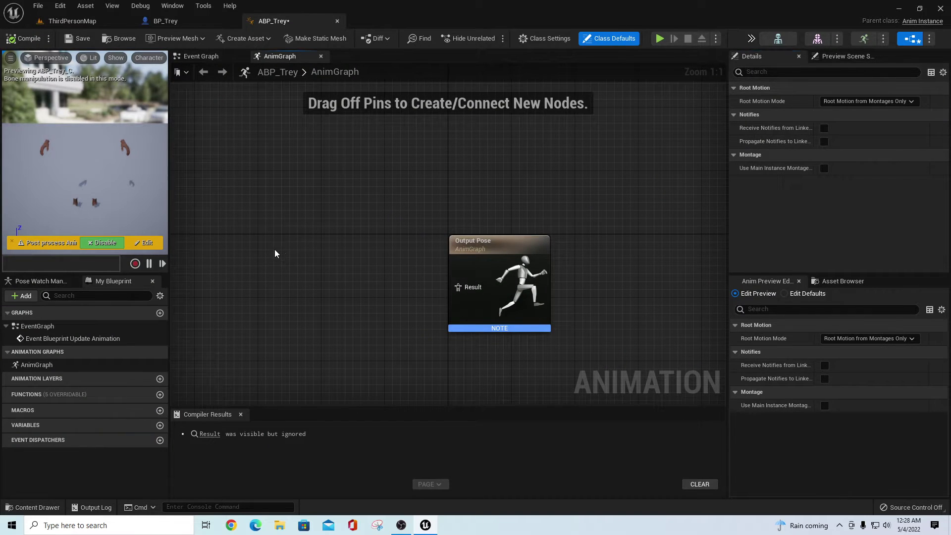
right_click(276, 253)
type("retarg")
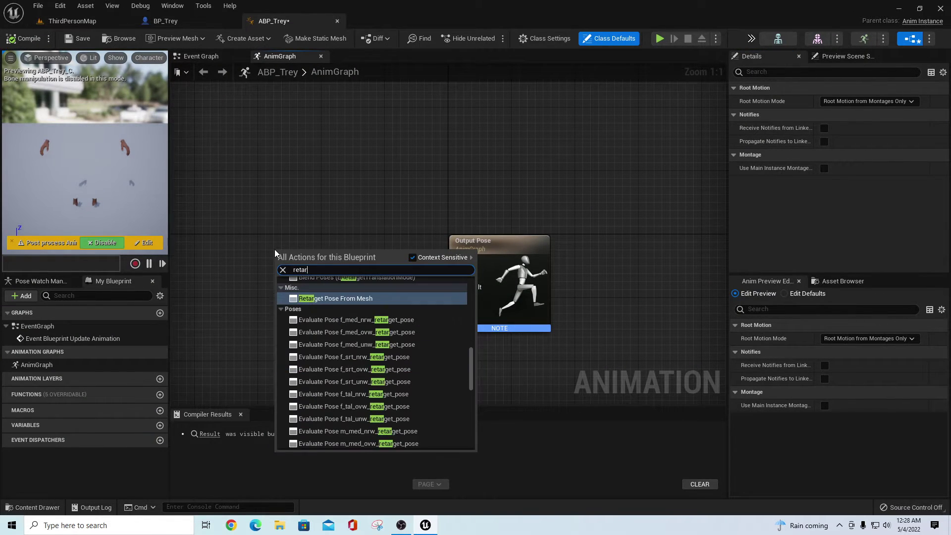
left_click(317, 298)
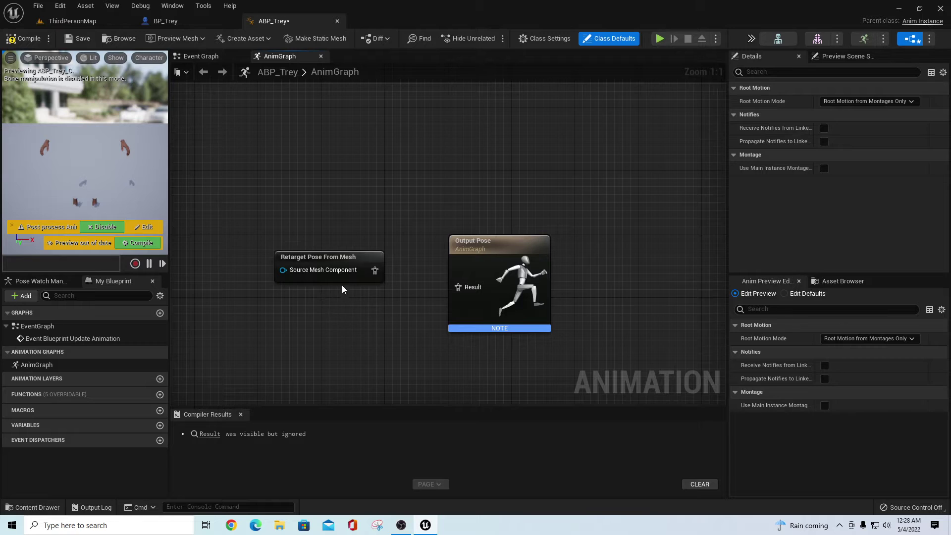
left_click_drag(375, 270, 457, 287)
left_click_drag(518, 245, 542, 245)
left_click_drag(370, 256, 353, 264)
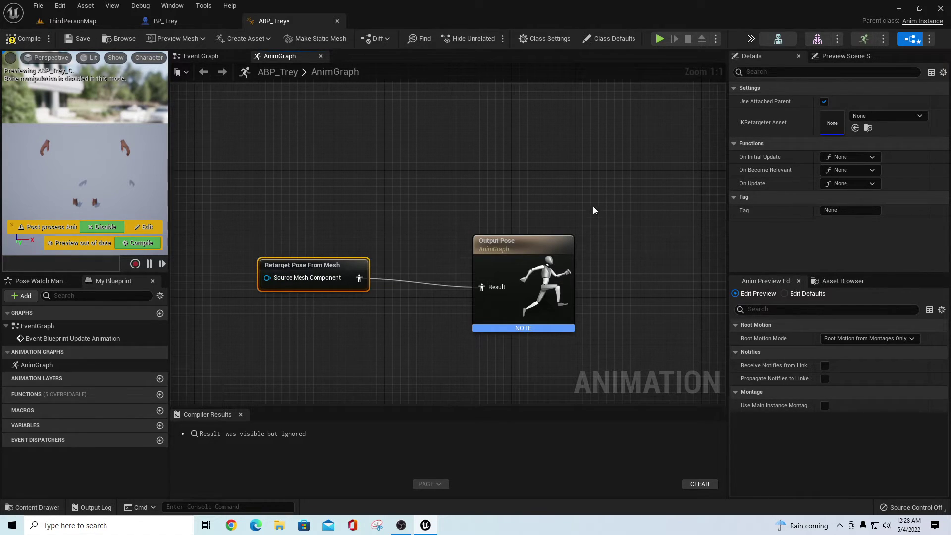
Step: Assign RTG_Mannequin as the IKRetargeter asset of the Retarget Pose From Mesh node and compile ABP_Trey
left_click(919, 117)
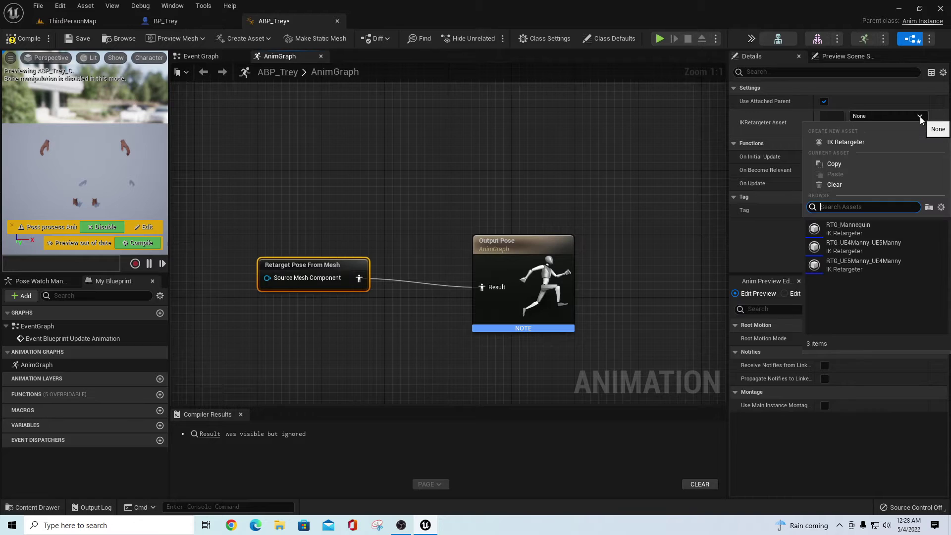
left_click(841, 227)
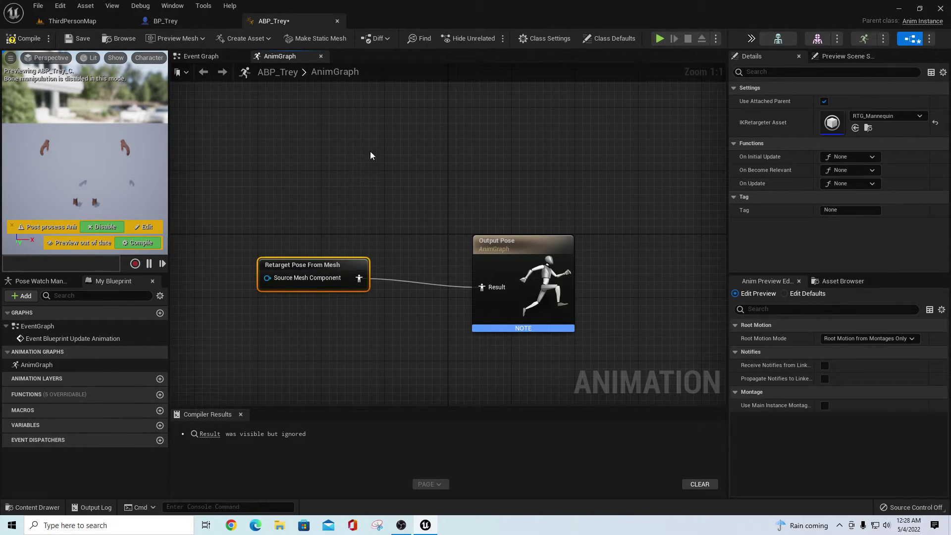
left_click(11, 40)
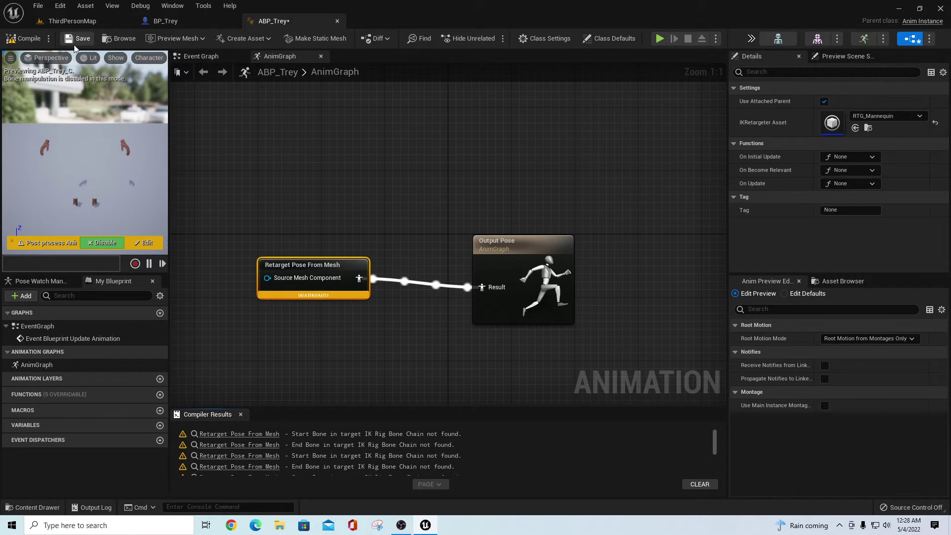
Step: Play ThirdPersonMap to check the character's animation, and end the play session
left_click(72, 20)
left_click(212, 39)
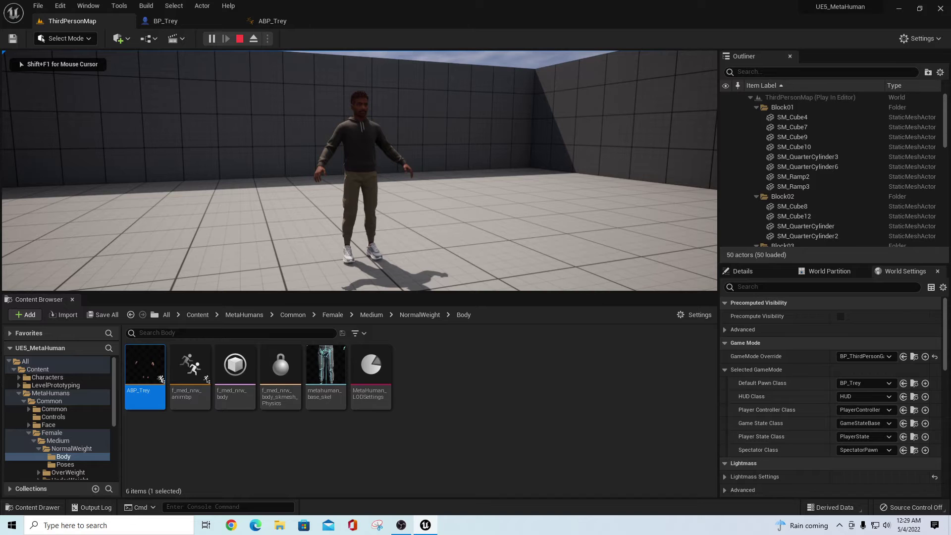
key("Escape")
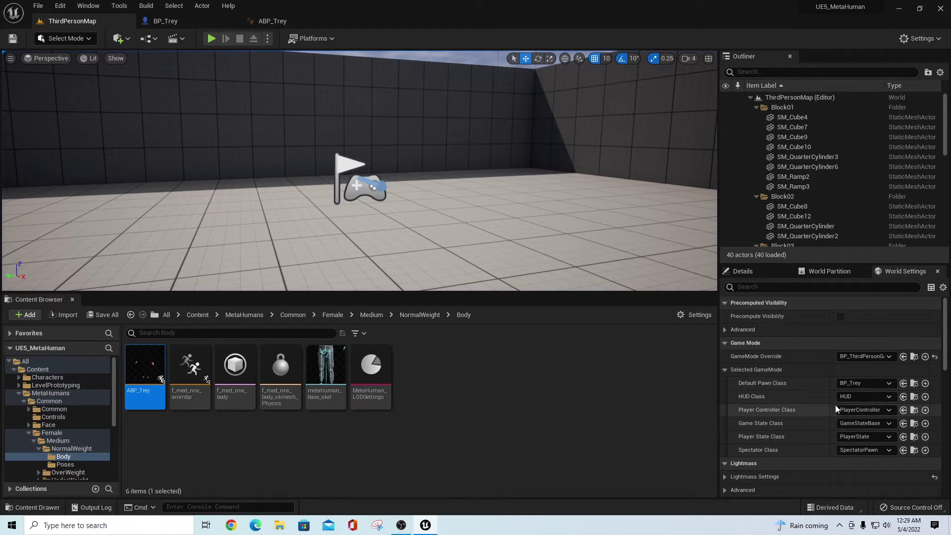
Step: Set the animation mode of BP_Trey's Body component to Use Animation Blueprint and its anim class to ABP_Trey
left_click(913, 384)
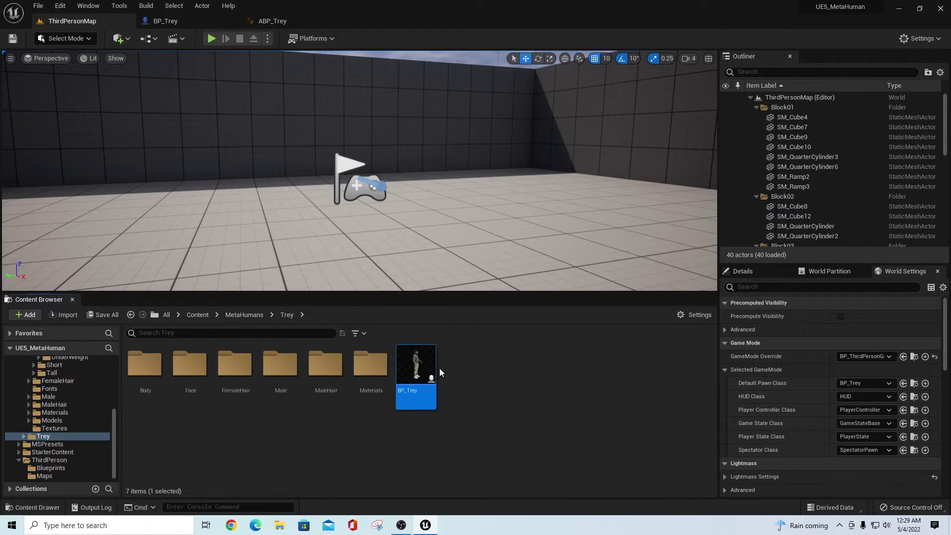
double_click(425, 367)
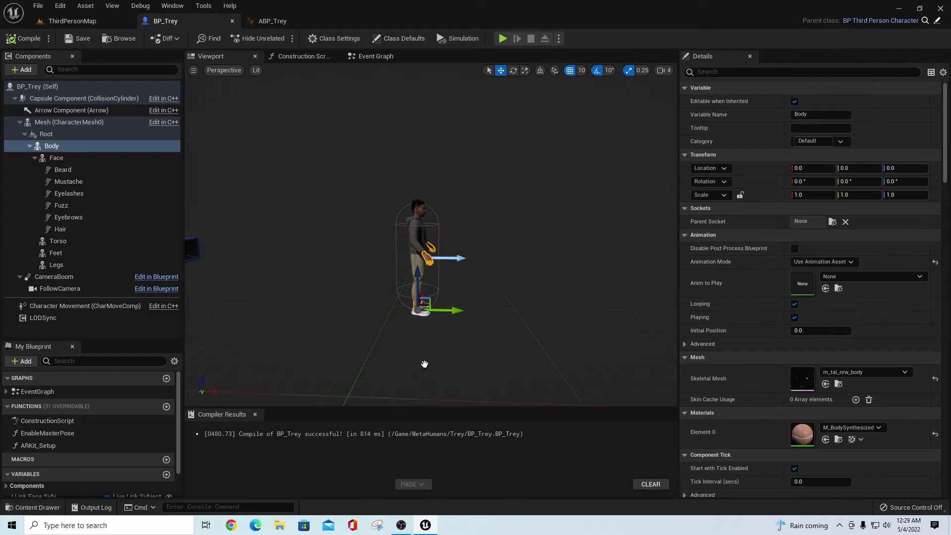
left_click(55, 147)
left_click(822, 262)
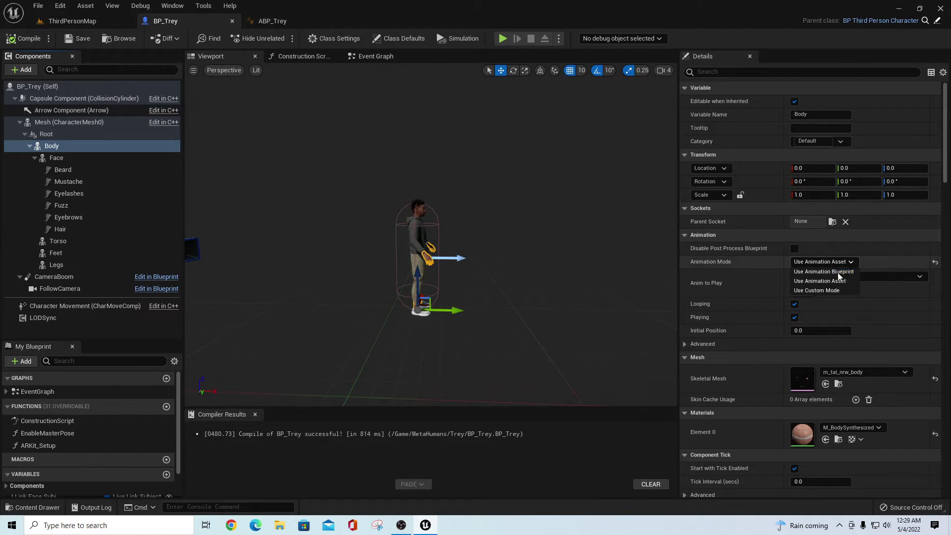
left_click(844, 275)
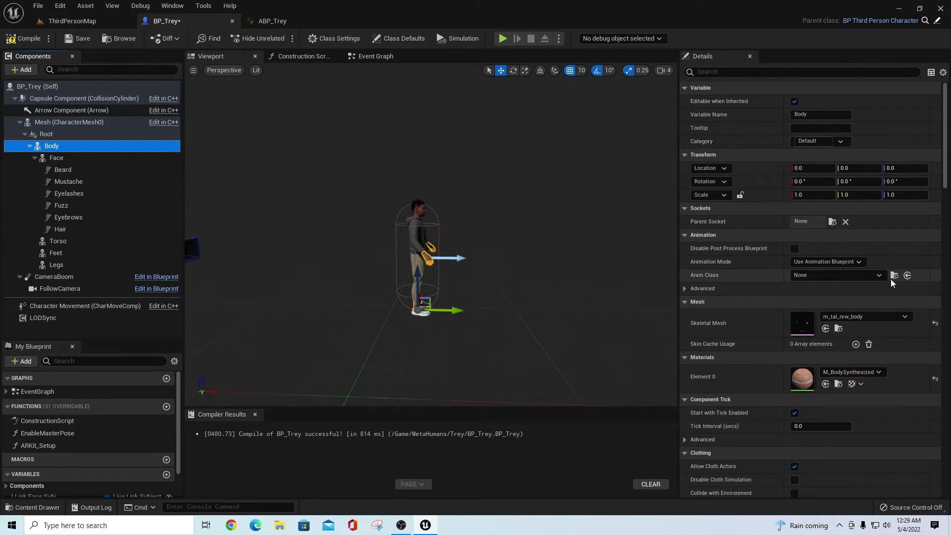
left_click(822, 275)
left_click(687, 189)
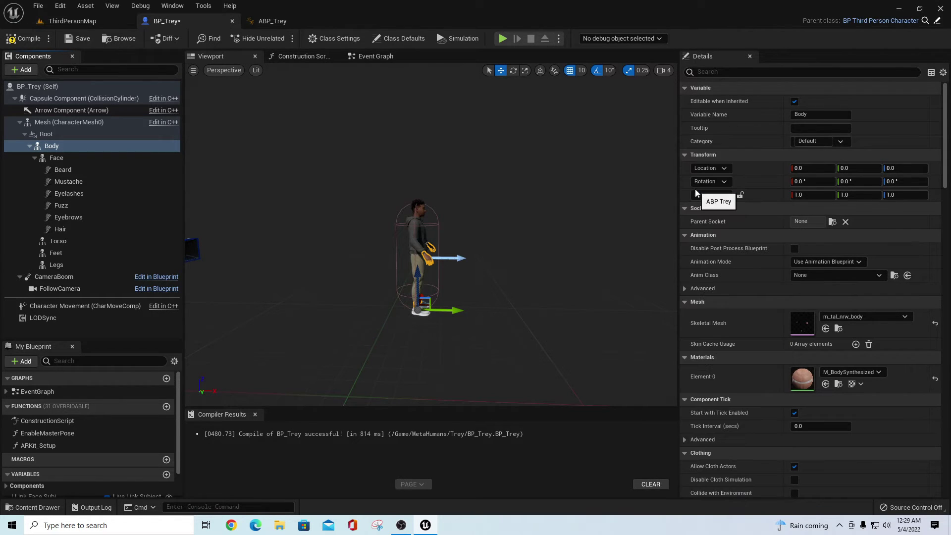
Step: Play ThirdPersonMap and test the character's jumping and running animations
left_click(59, 22)
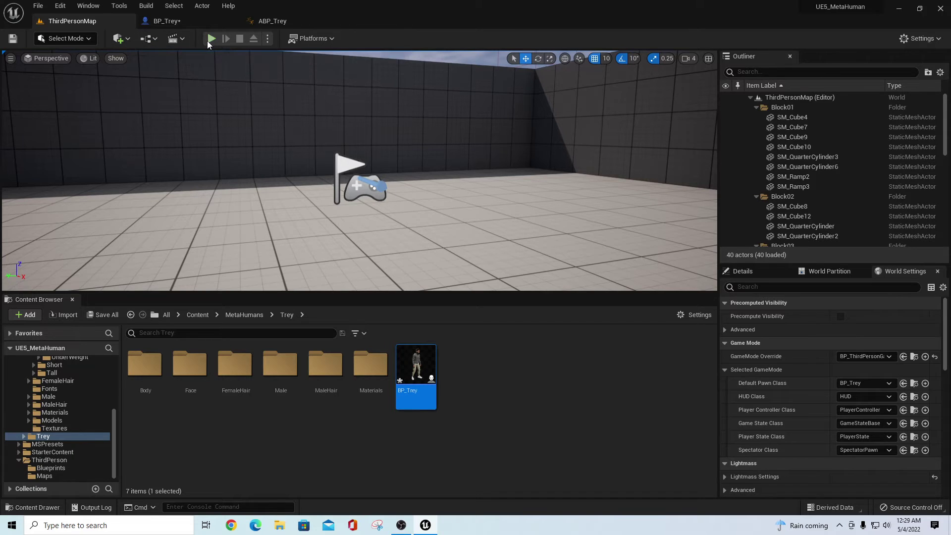
left_click(210, 39)
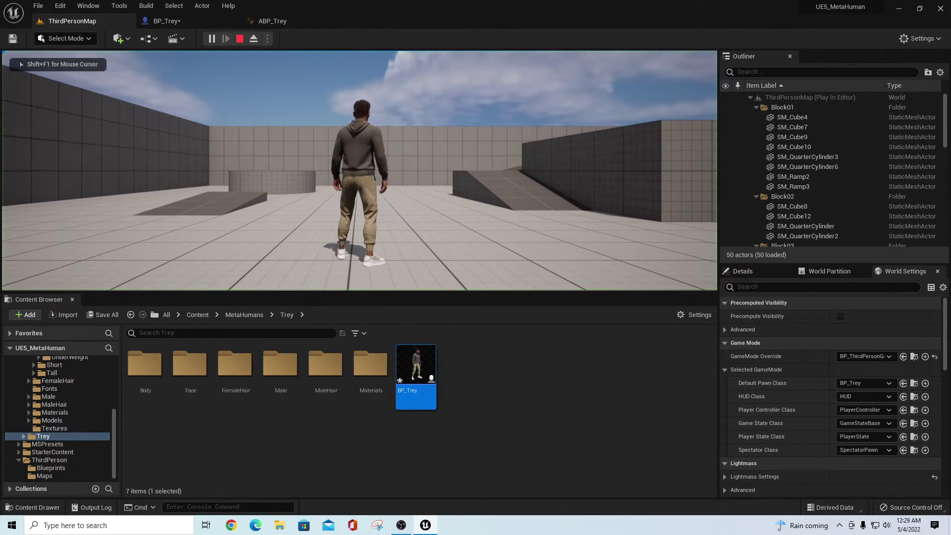
key("space")
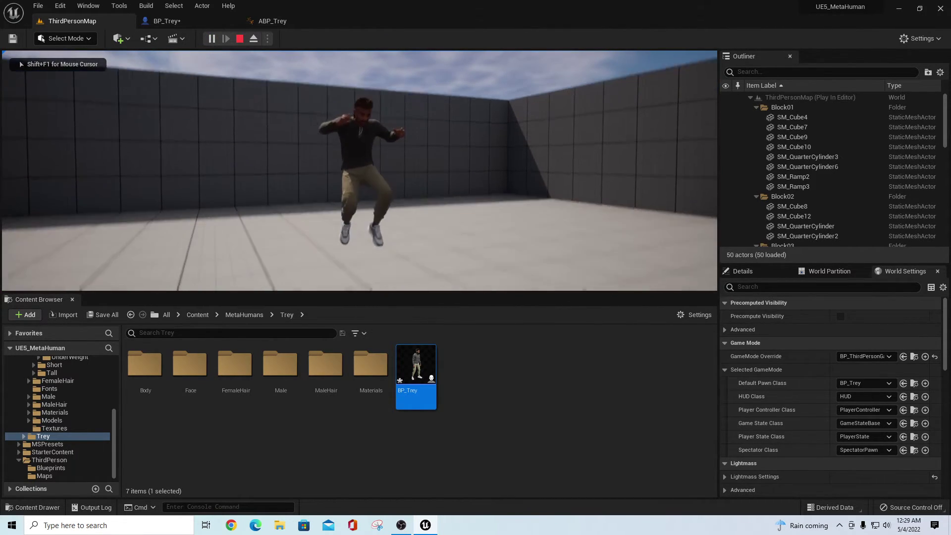
key("w")
Step: Test the character's running and jumping around the ramp in ThirdPersonMap, viewing it from front and back, and end the play session
key("w")
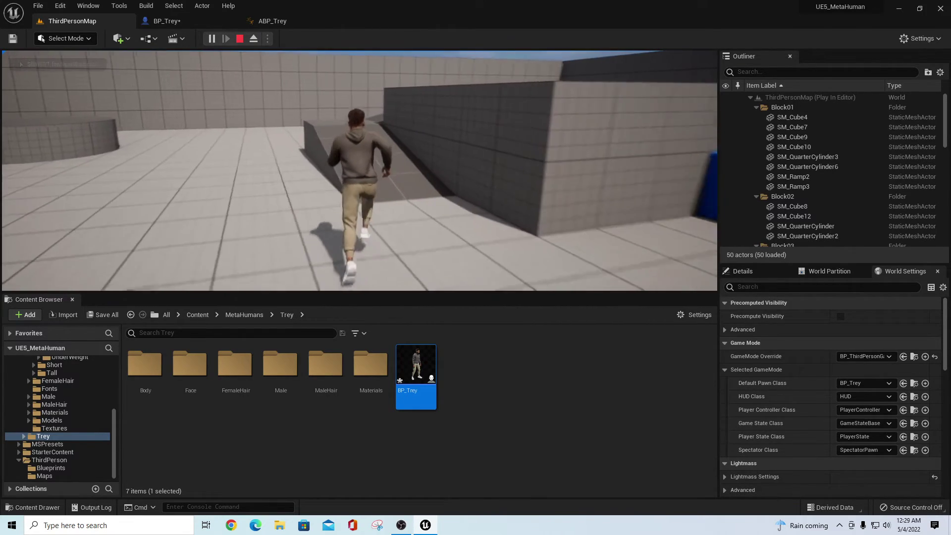
key("w")
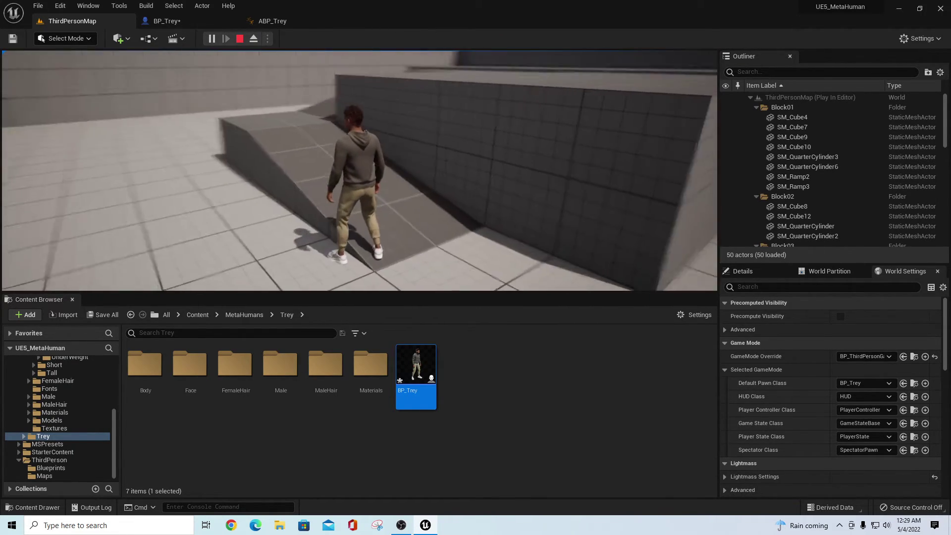
key("s")
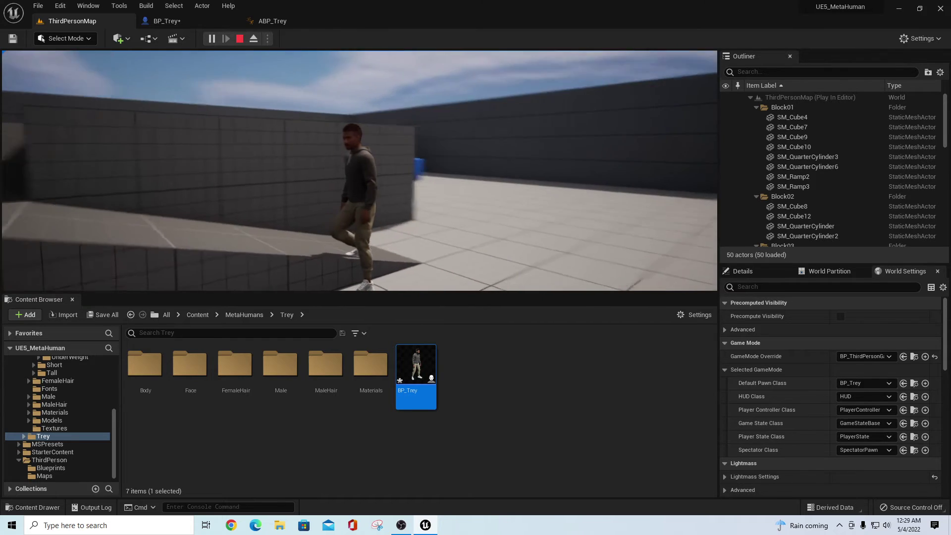
key("space")
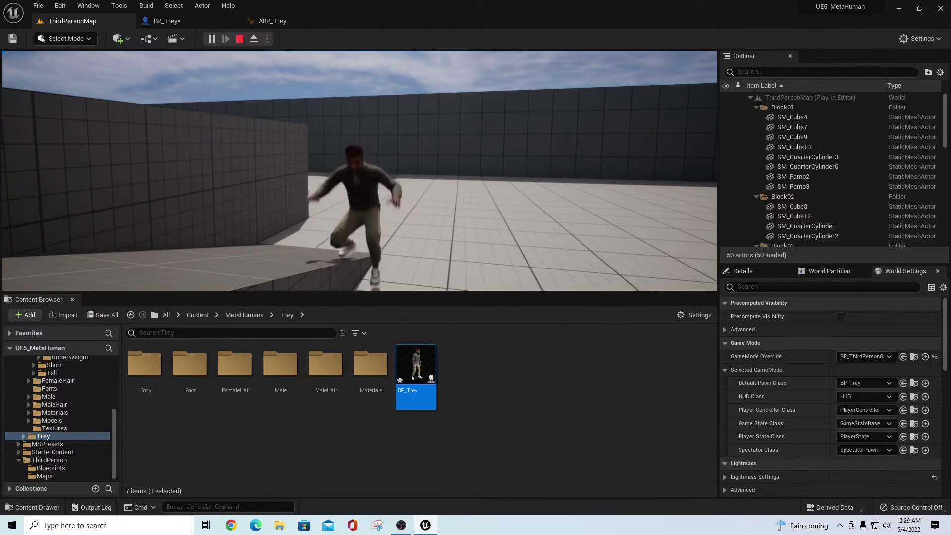
key("w")
key("s")
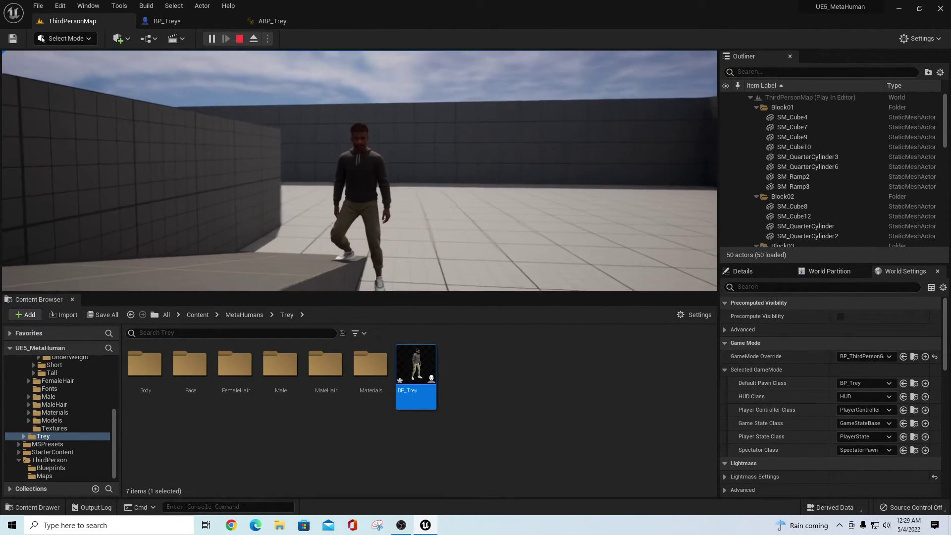
key("w")
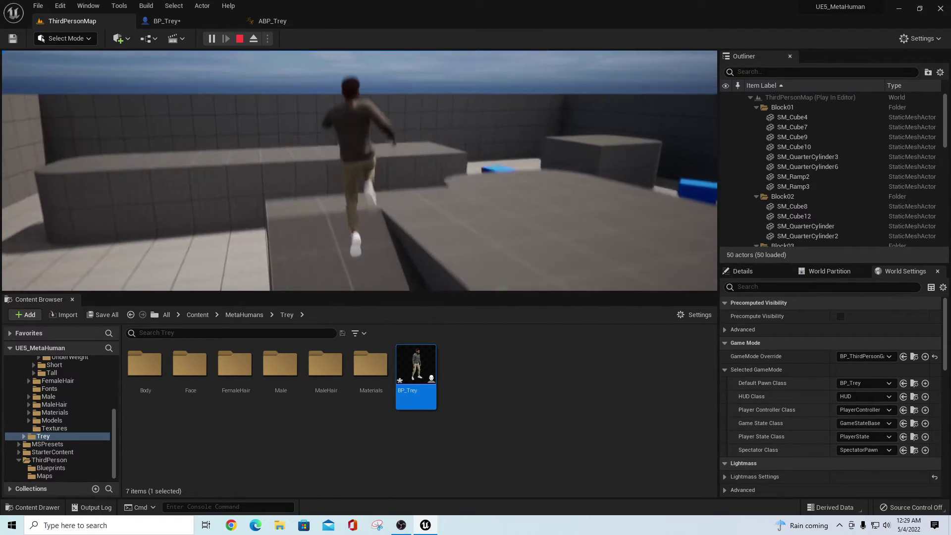
key("space")
key("w")
key("space")
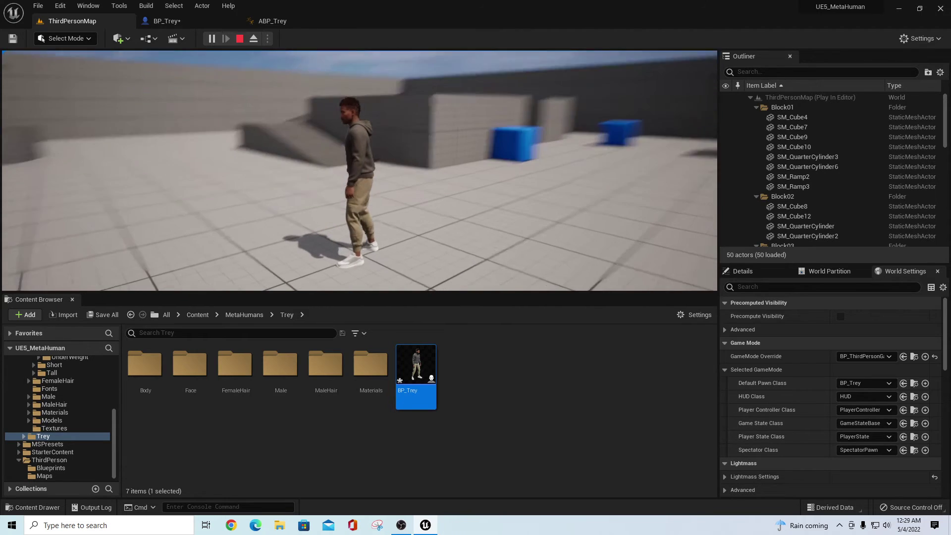
key("shift+F1")
key("Escape")
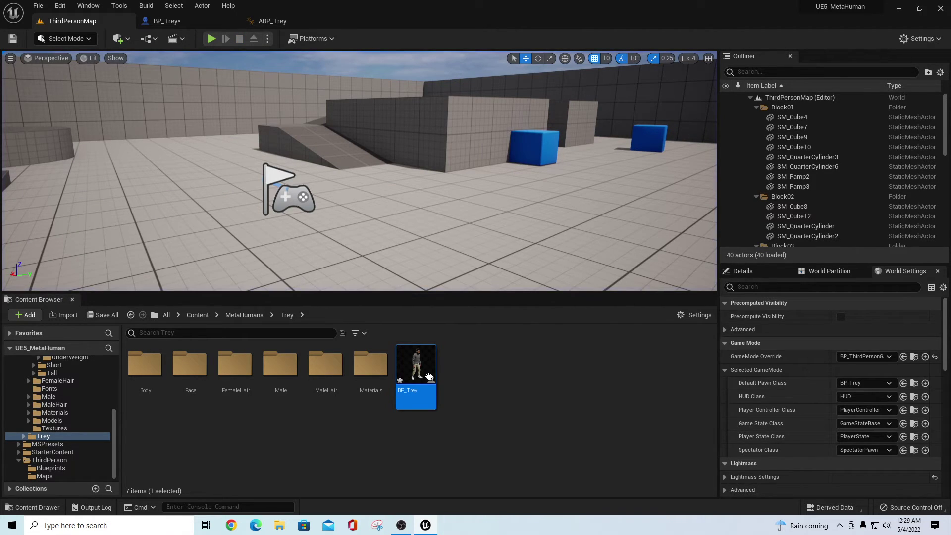
Step: Open BP_Trey and examine the character's hair and beard from the front at near and far viewing distances
double_click(429, 376)
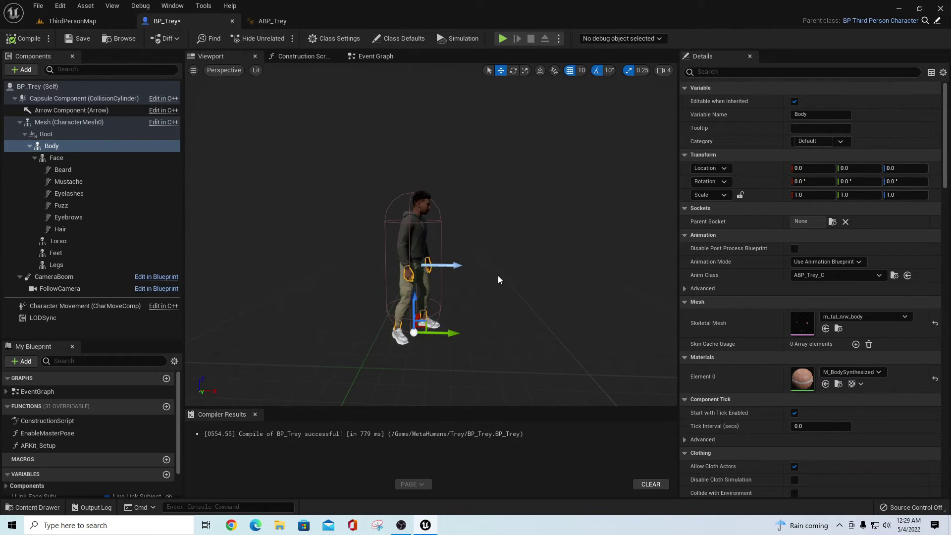
scroll(498, 276, "down", 2)
scroll(505, 271, "down", 3)
right_click_drag(505, 271, 333, 233)
key("d")
key("w")
key("w")
key("s")
scroll(568, 310, "up", 1)
scroll(569, 310, "down", 1)
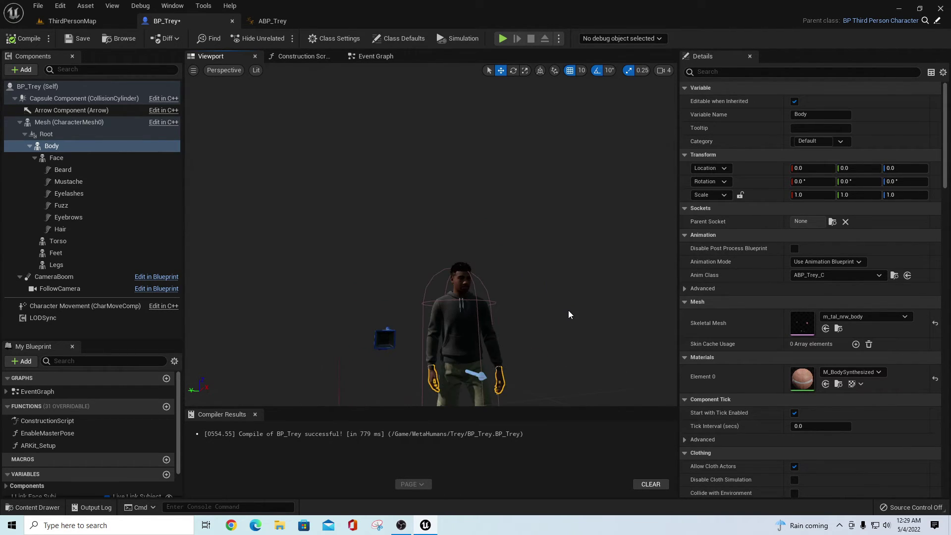
scroll(569, 310, "up", 1)
scroll(576, 314, "down", 1)
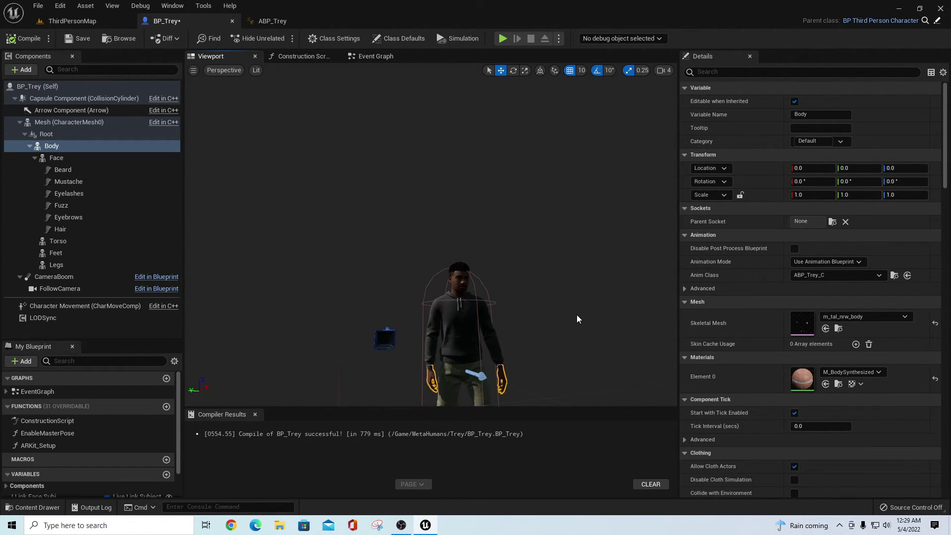
scroll(576, 314, "up", 1)
scroll(576, 314, "down", 1)
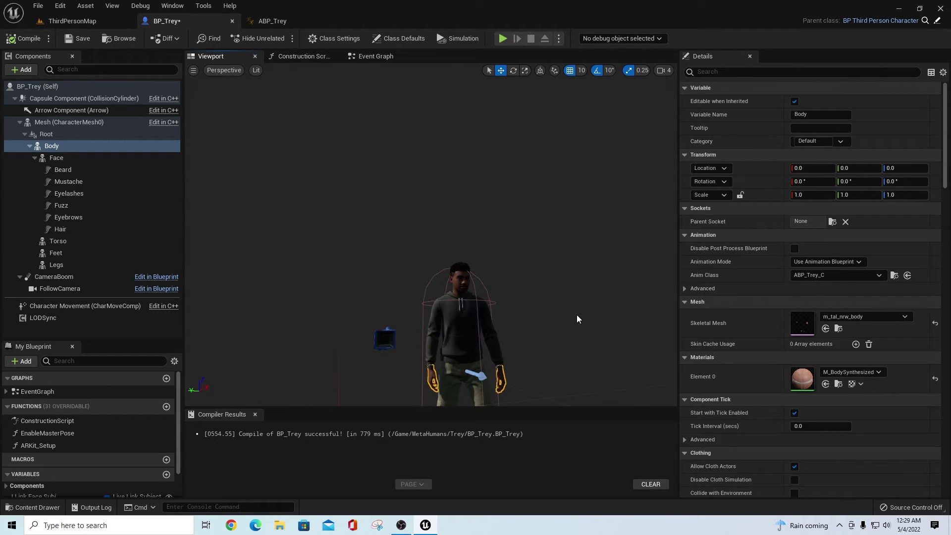
scroll(577, 314, "up", 1)
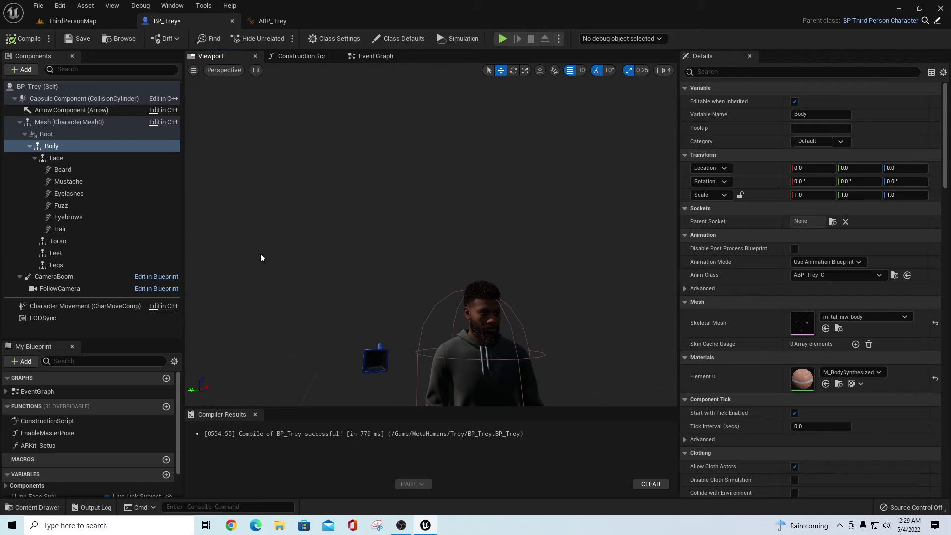
Step: Set the Forced LOD of BP_Trey's LODSync component to 0 and compile the blueprint
left_click(40, 320)
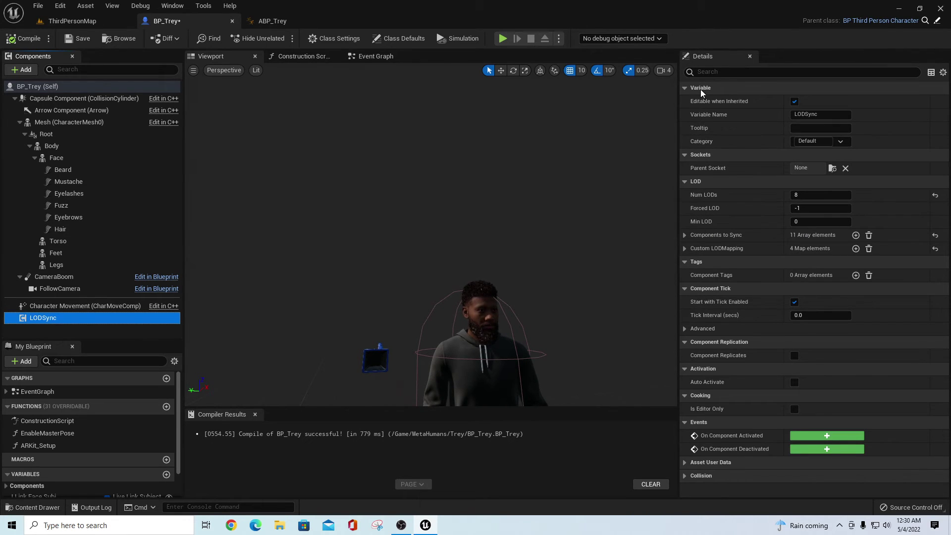
left_click(805, 212)
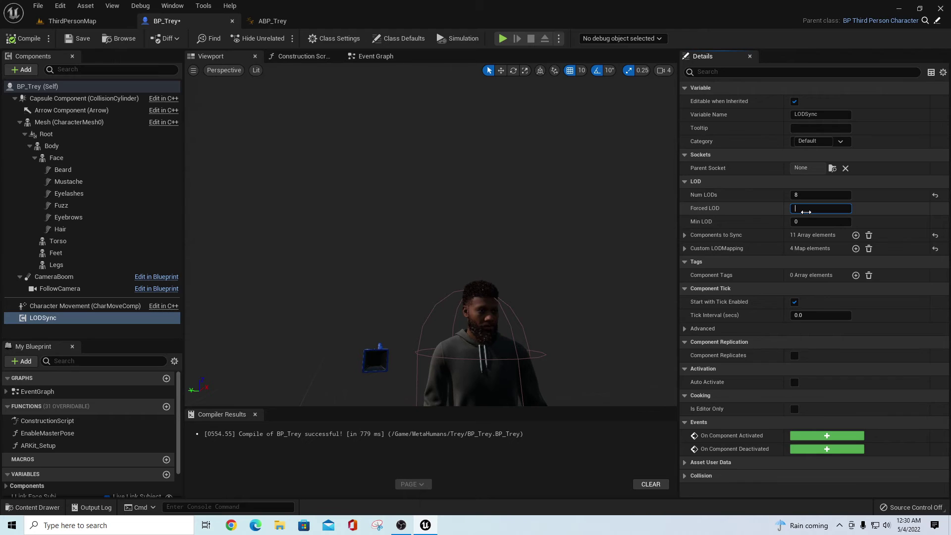
type("0")
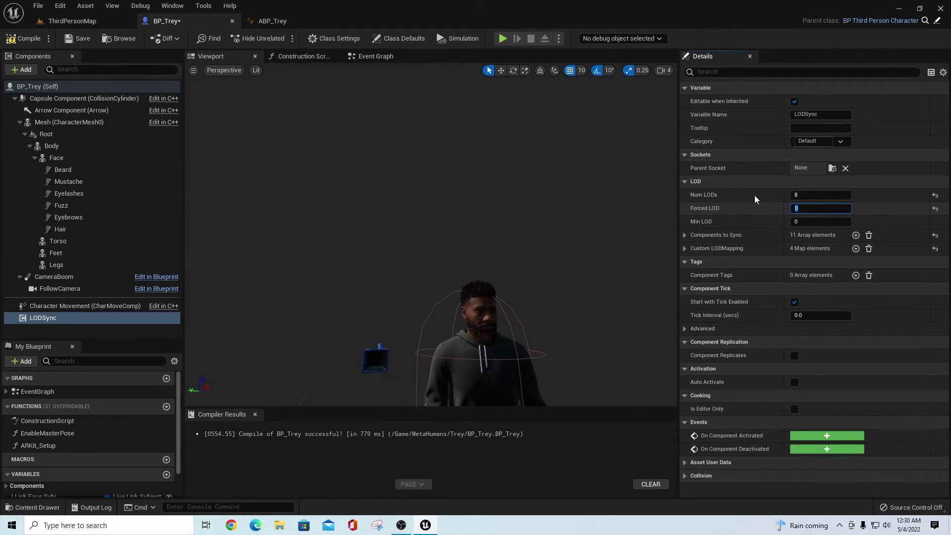
key("Return")
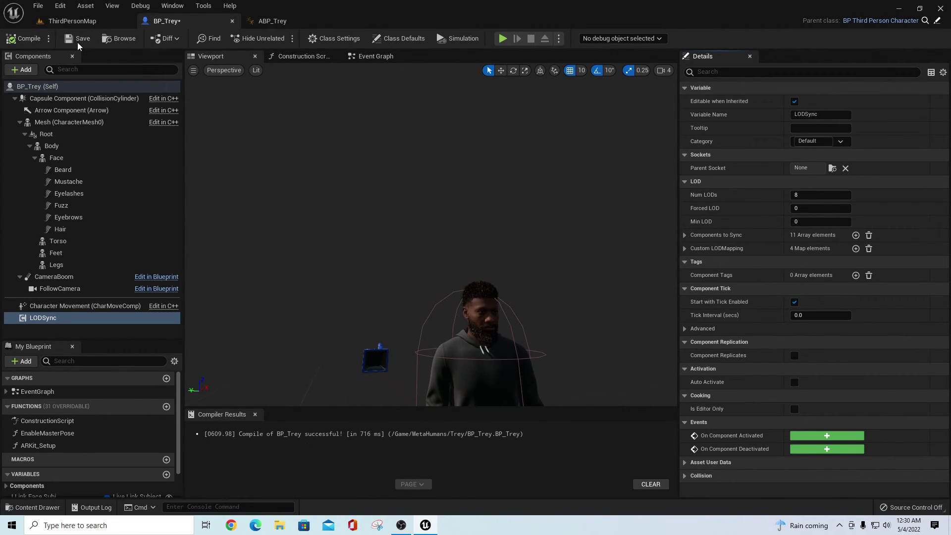
Step: Play ThirdPersonMap and check the character's hair and beard while running, jumping and turning around the map
left_click(77, 23)
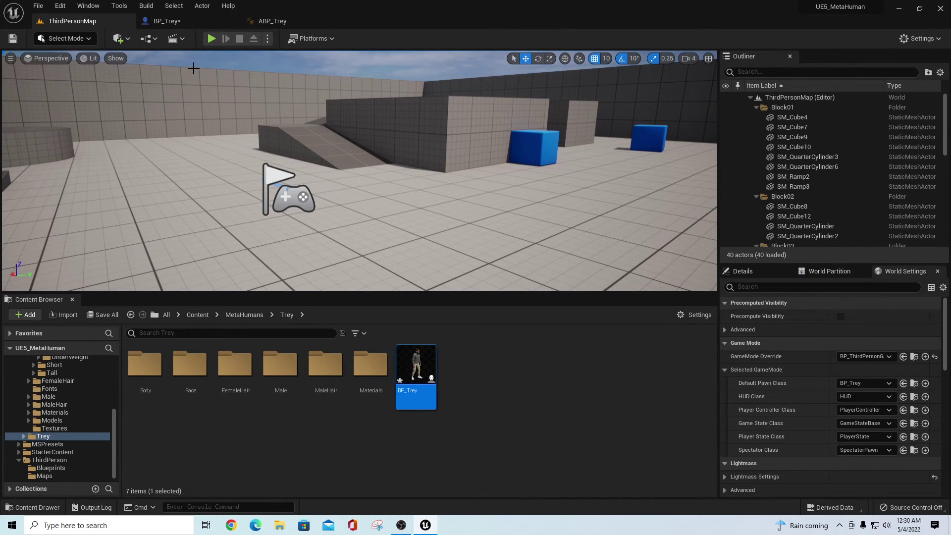
left_click(212, 39)
key("s")
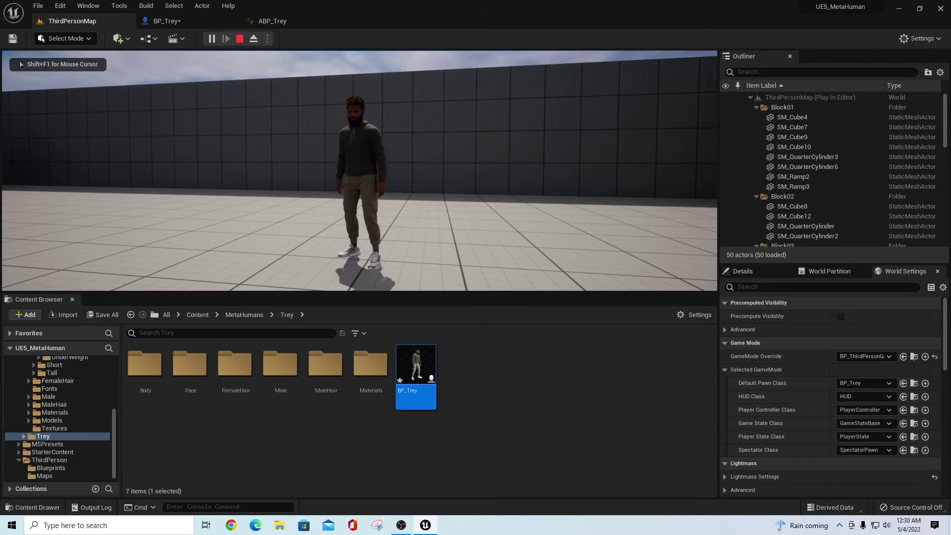
key("w")
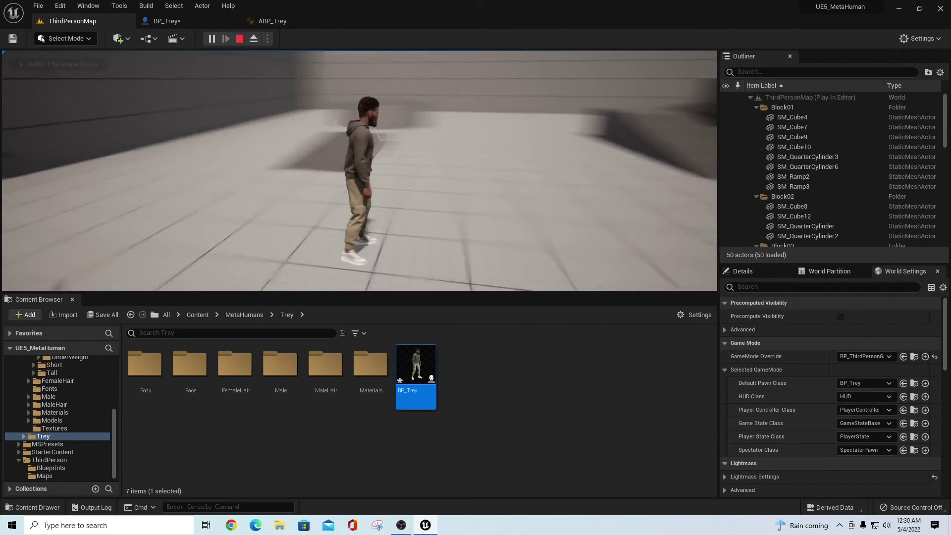
key("w")
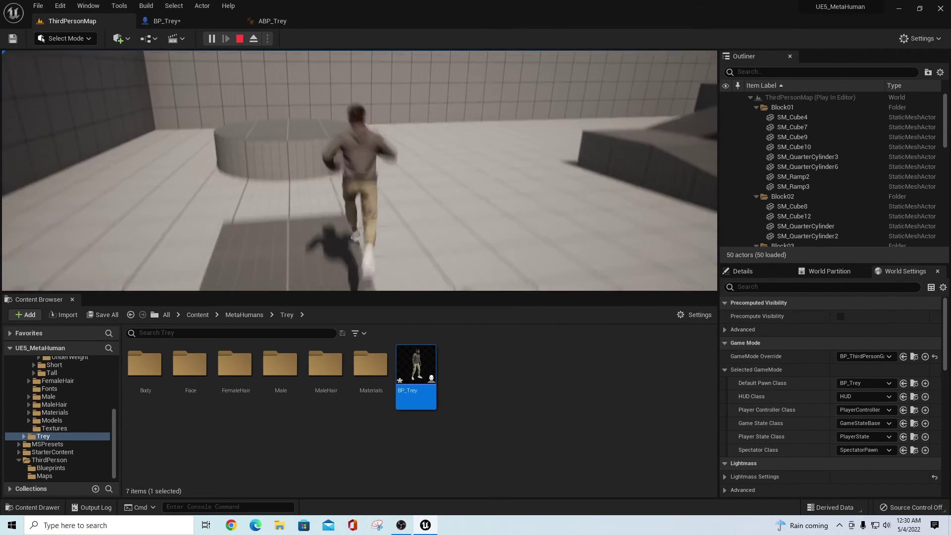
key("space")
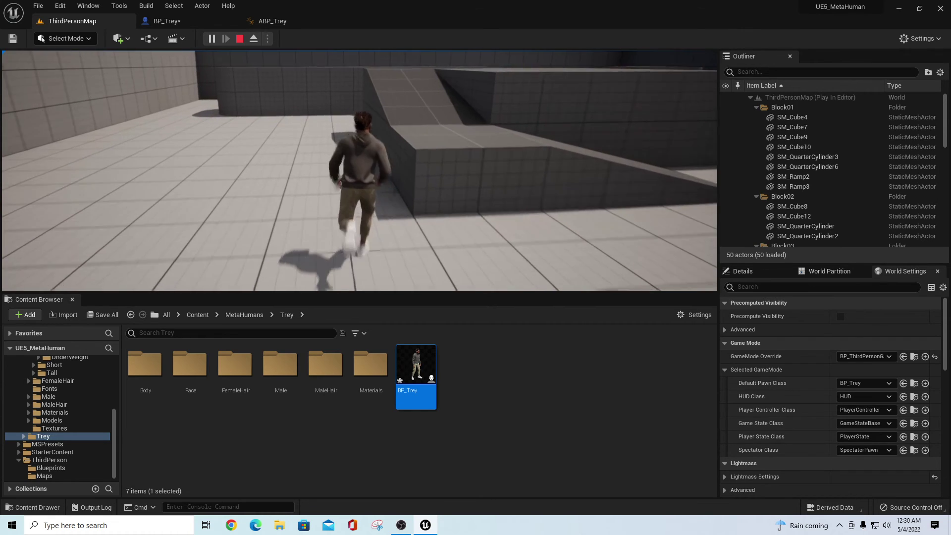
key("space")
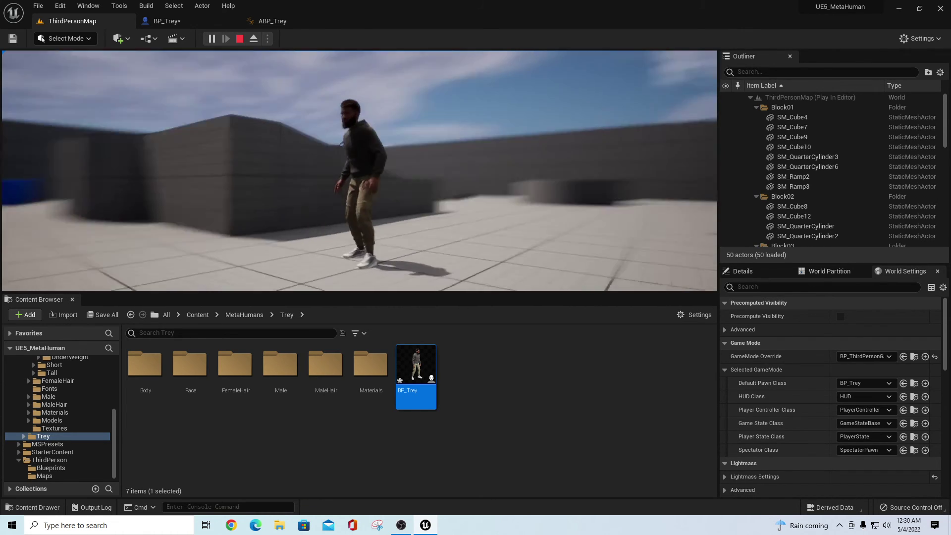
key("w")
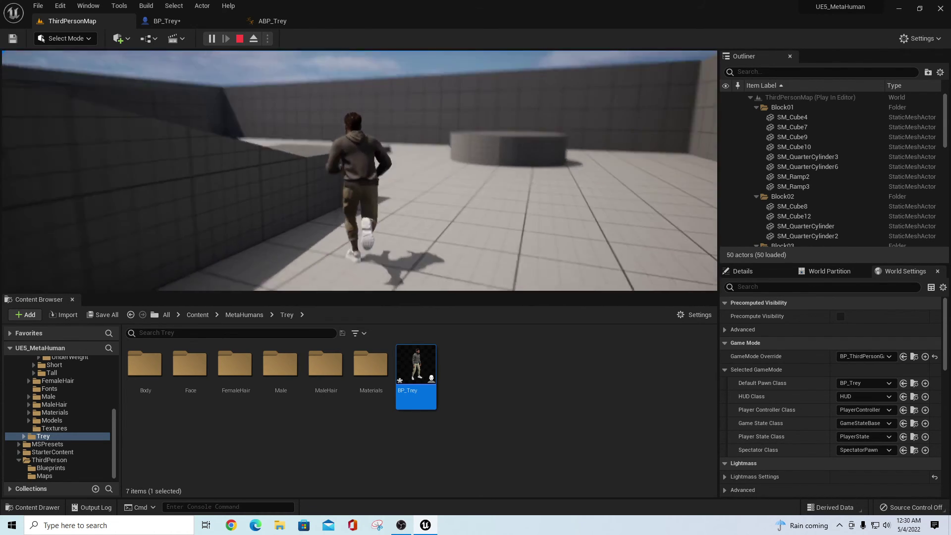
key("w")
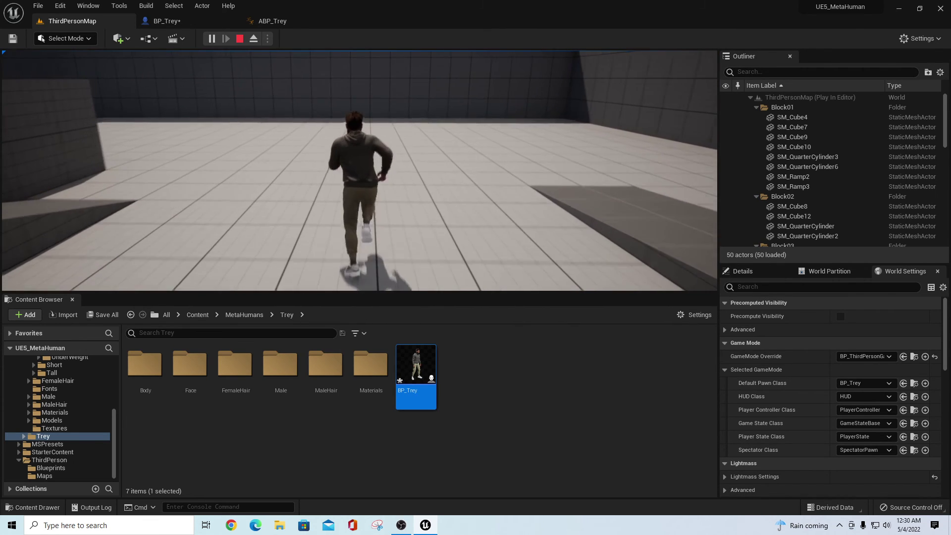
key("w")
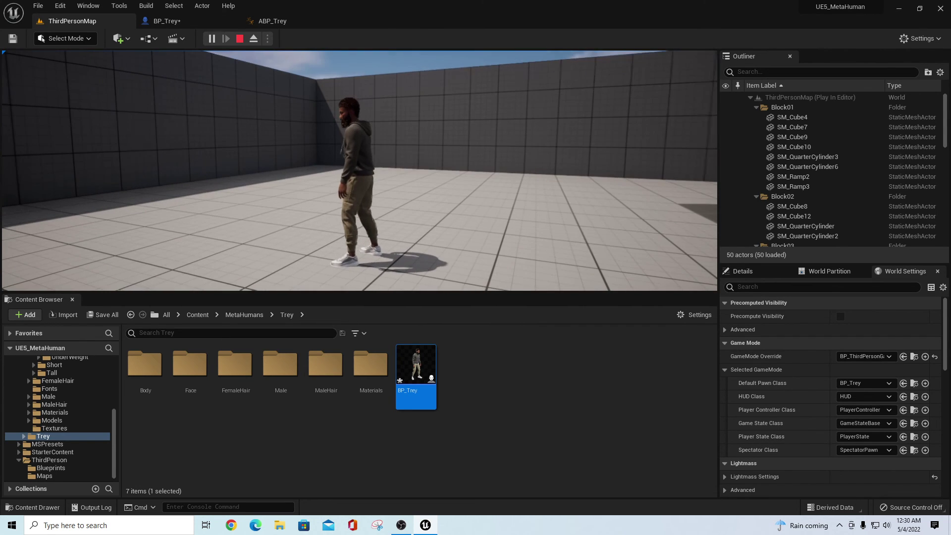
key("w")
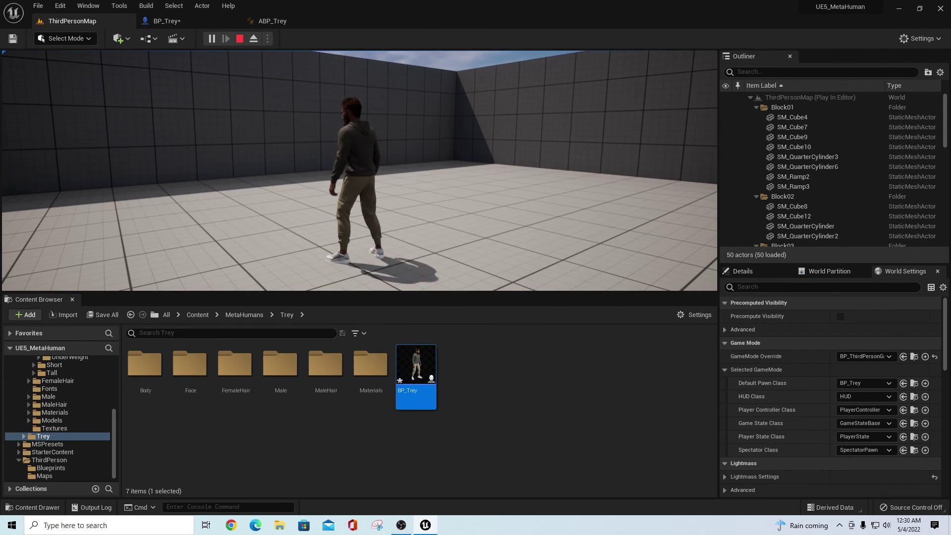